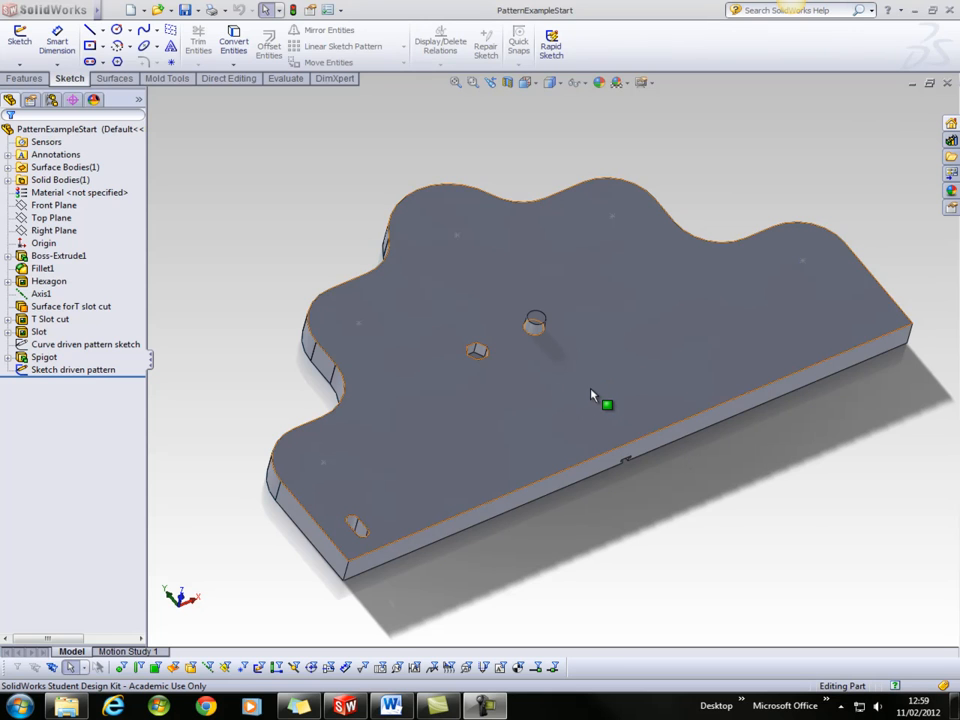
{"action": "middle_click_drag", "start_coordinate": [596, 399], "coordinate": [611, 330]}
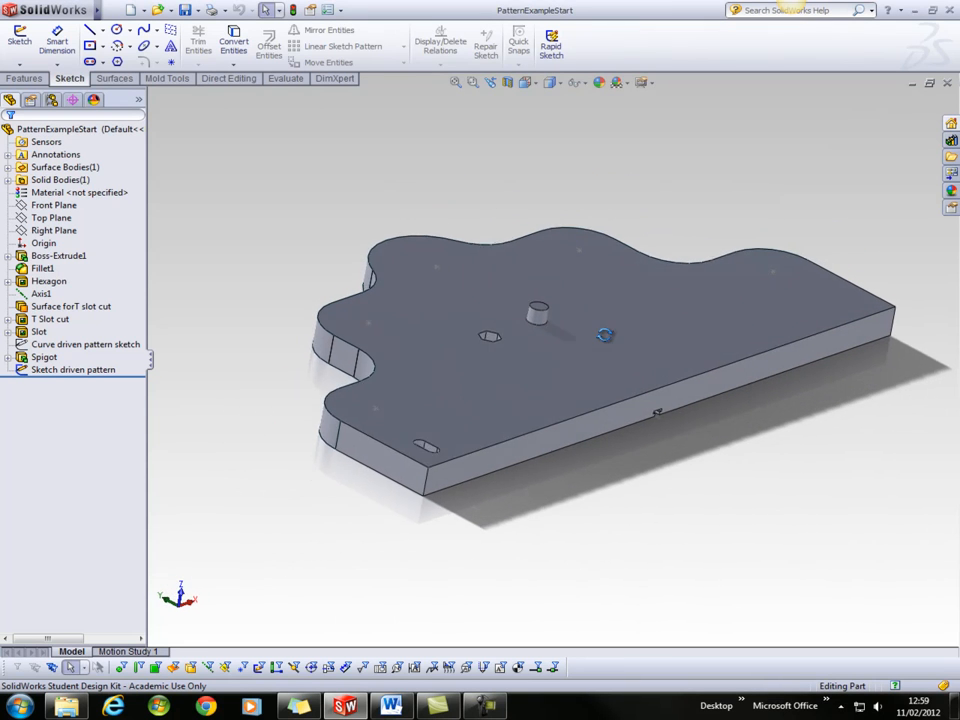
{"action": "middle_click_drag", "start_coordinate": [420, 330], "coordinate": [646, 426]}
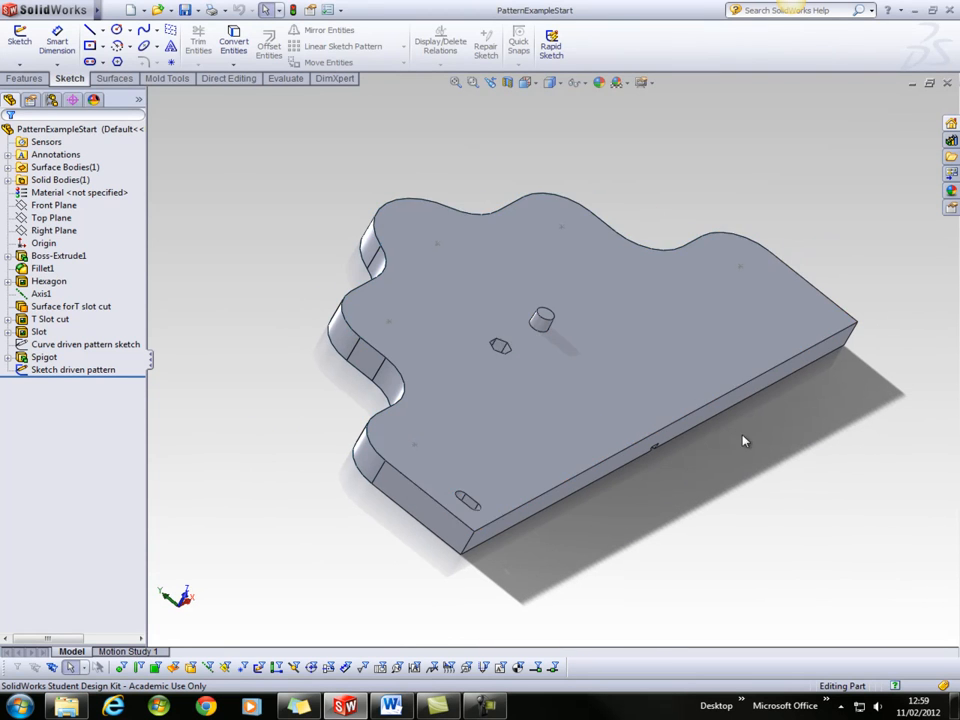
{"action": "middle_click_drag", "start_coordinate": [696, 392], "coordinate": [604, 436]}
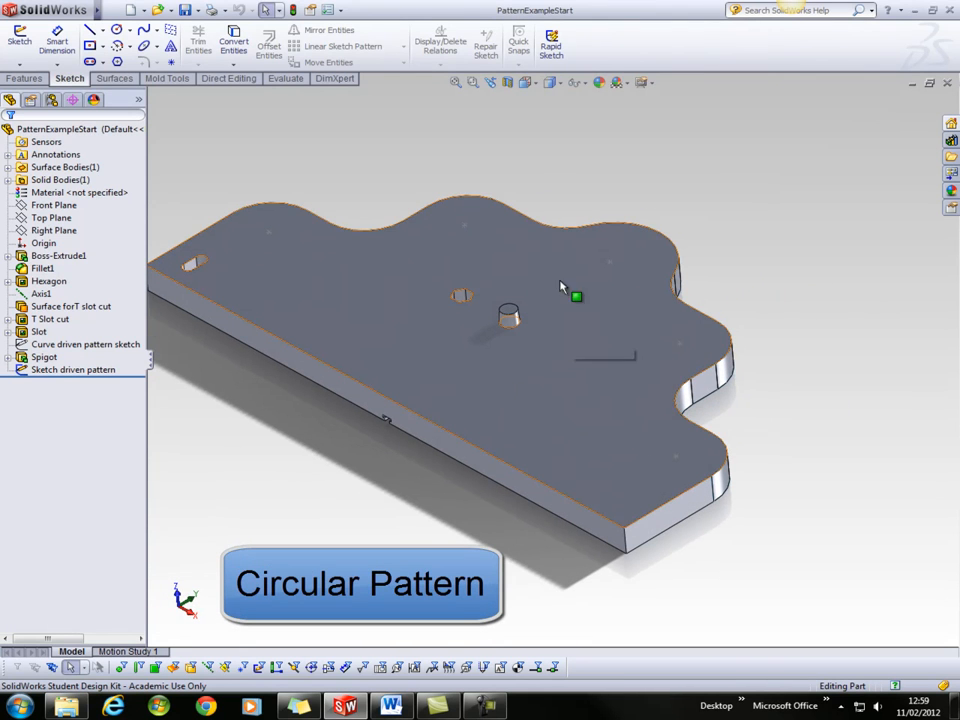
{"action": "middle_click_drag", "start_coordinate": [506, 390], "coordinate": [549, 478]}
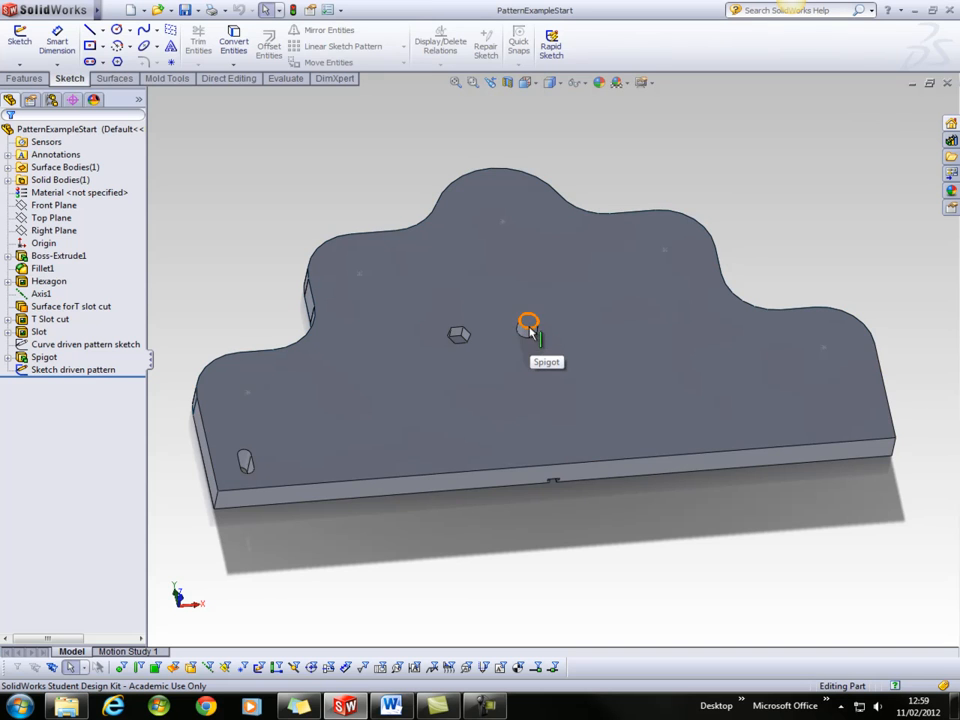
{"action": "mouse_move", "coordinate": [566, 420]}
{"action": "middle_mouse_down"}
{"action": "mouse_move", "coordinate": [613, 366]}
{"action": "mouse_move", "coordinate": [568, 395]}
{"action": "middle_mouse_up"}
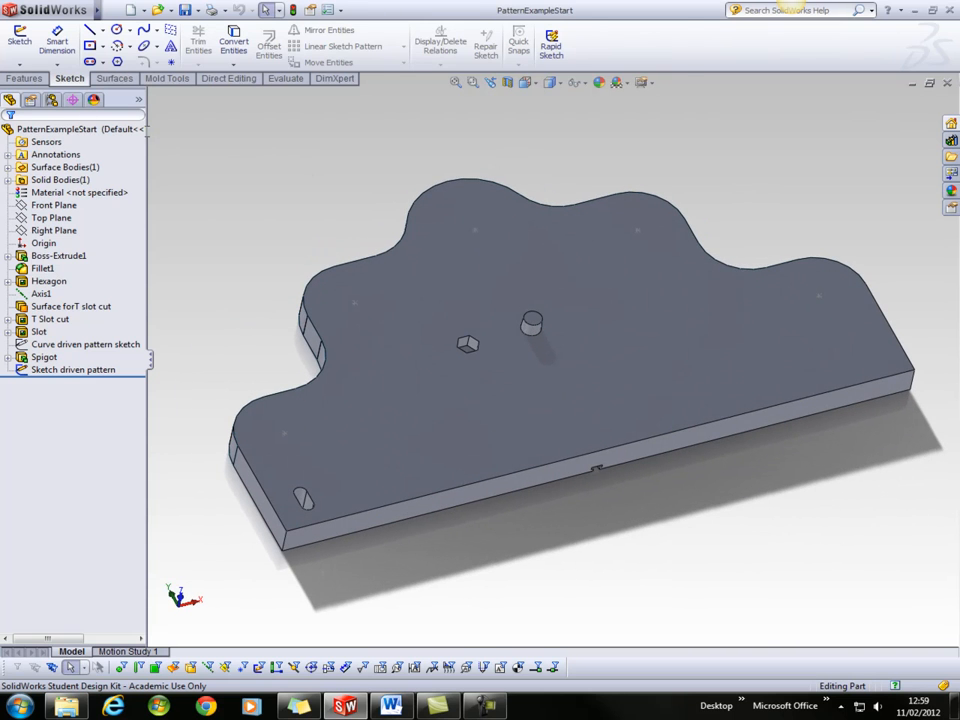
Start a circular pattern with the Hexagon cut as the feature to pattern and make the pattern axis ready for selection.
{"action": "left_click", "coordinate": [34, 80]}
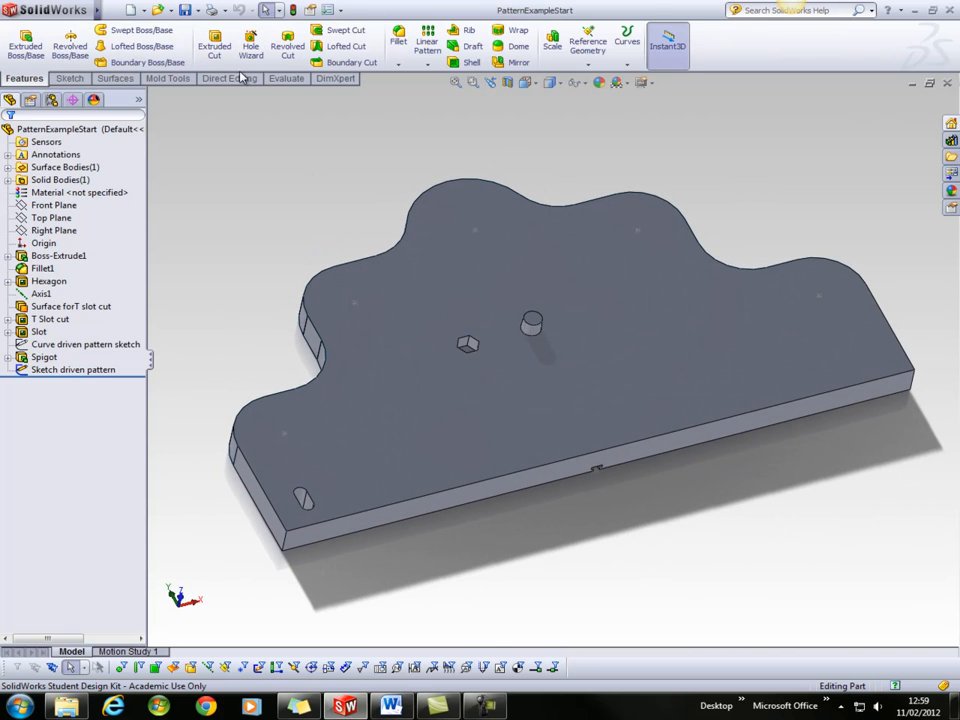
{"action": "left_click", "coordinate": [426, 65]}
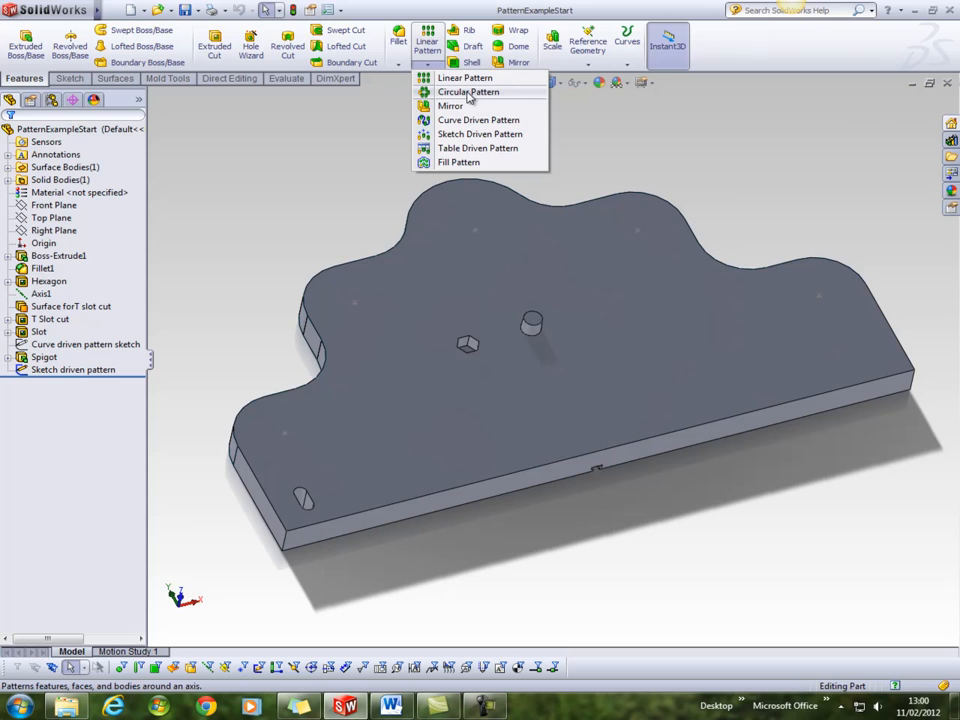
{"action": "left_click", "coordinate": [468, 92]}
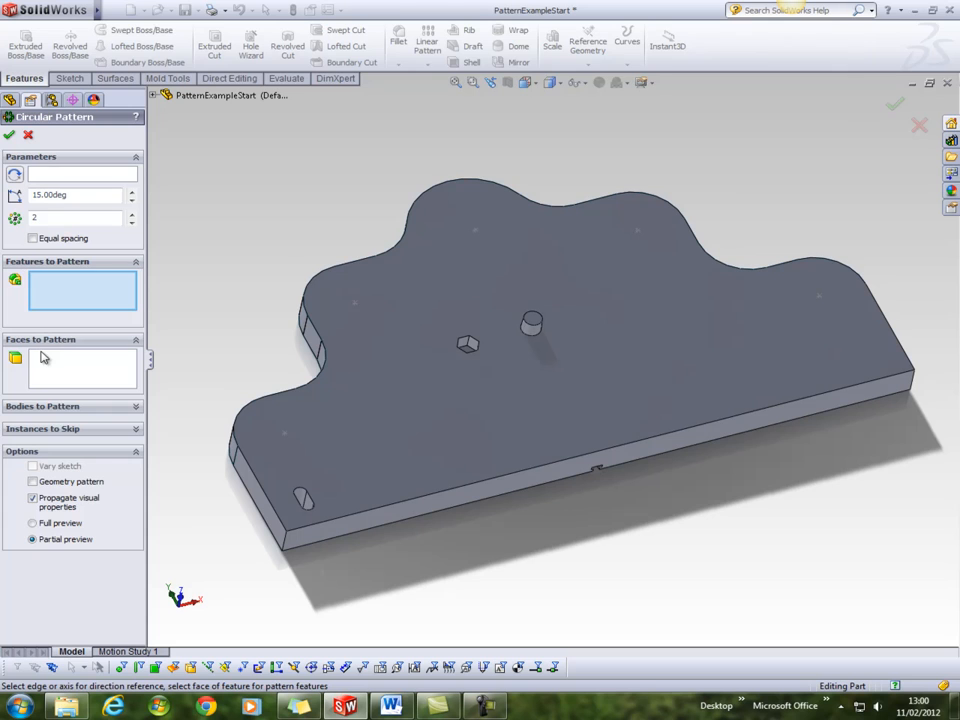
{"action": "left_click", "coordinate": [118, 406]}
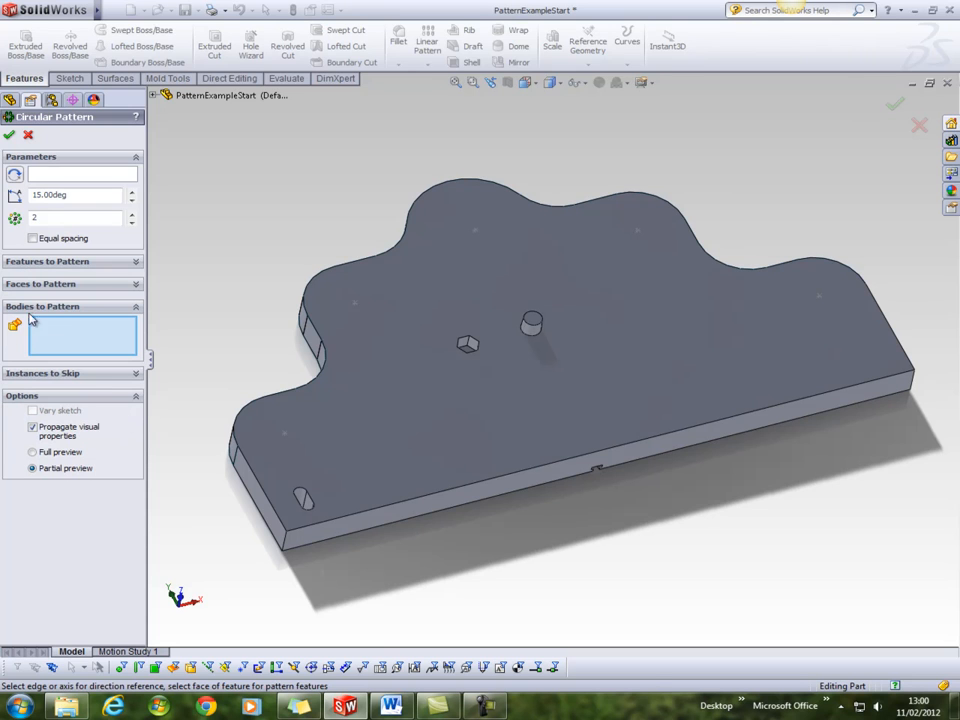
{"action": "left_click", "coordinate": [137, 265]}
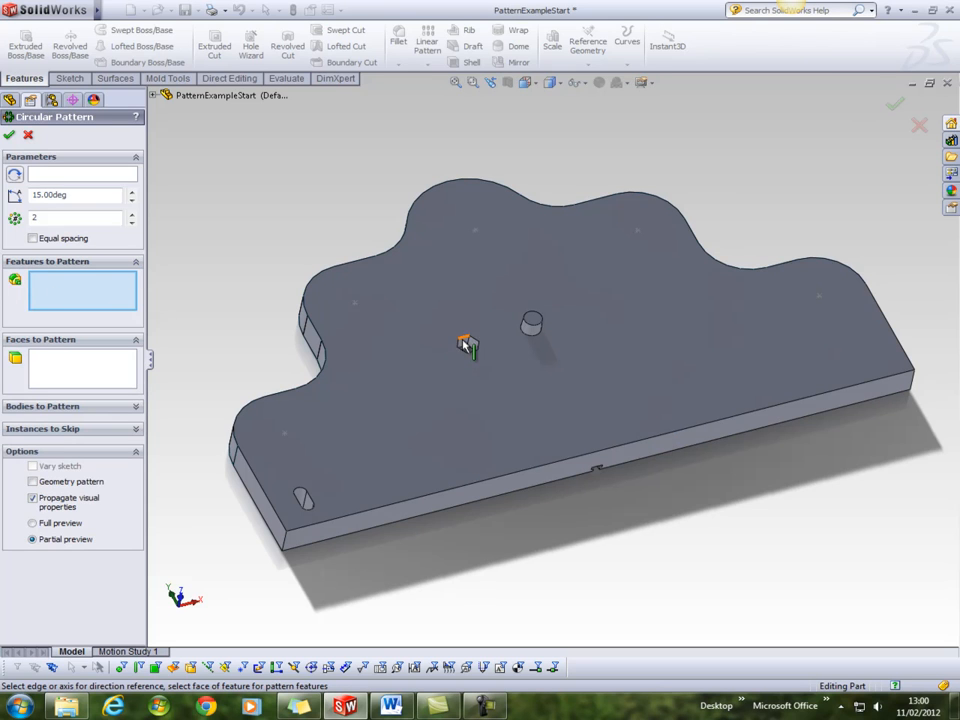
{"action": "left_click", "coordinate": [154, 96]}
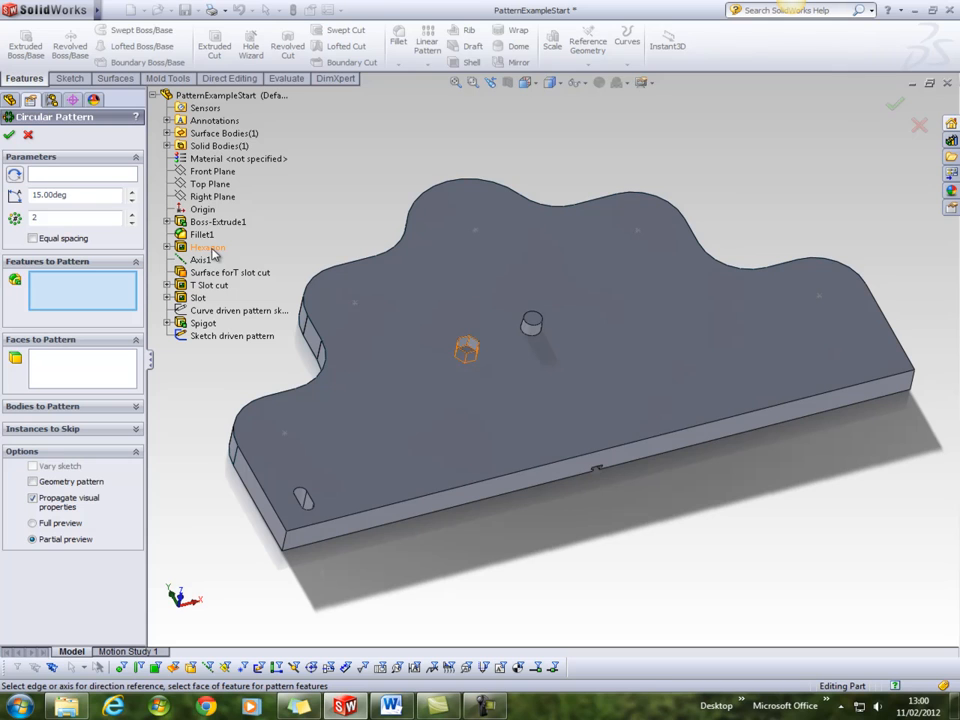
{"action": "left_click", "coordinate": [472, 345]}
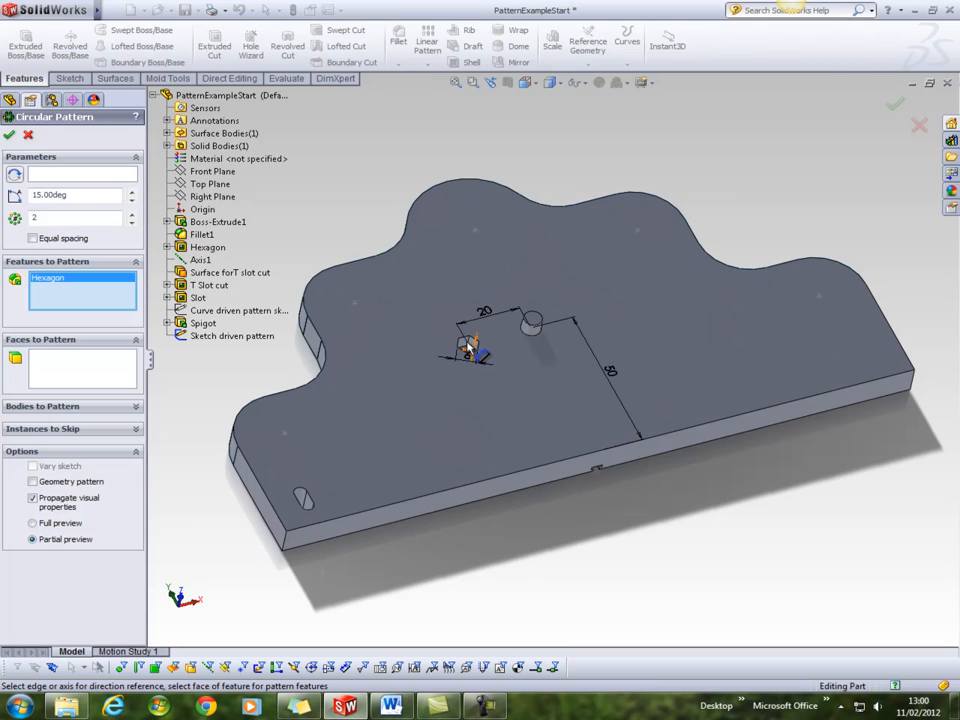
{"action": "right_click", "coordinate": [86, 296]}
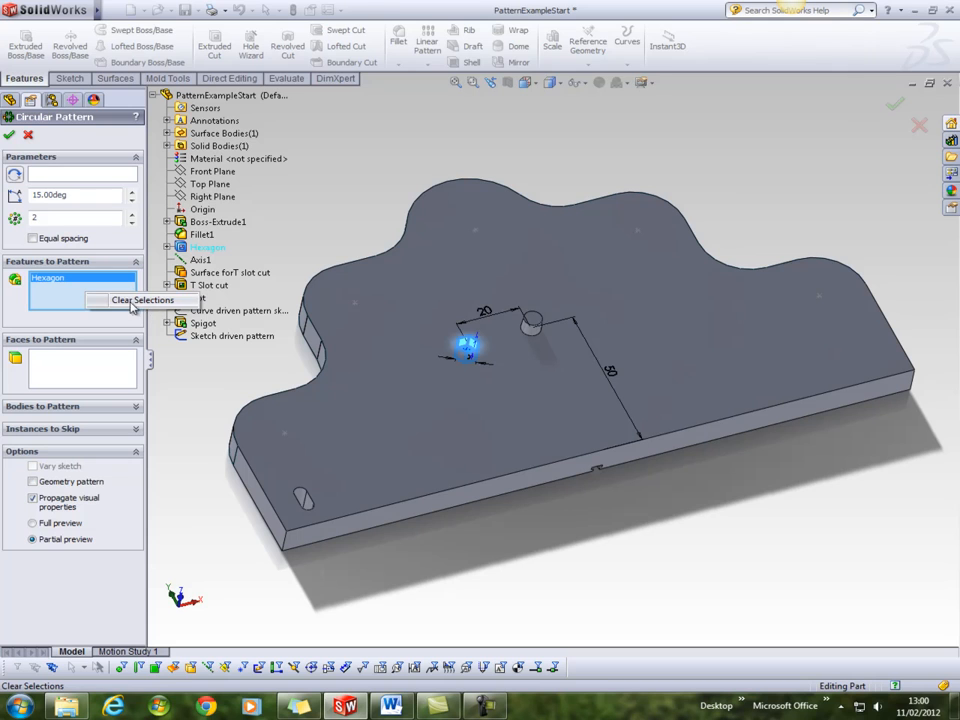
{"action": "right_click", "coordinate": [64, 288]}
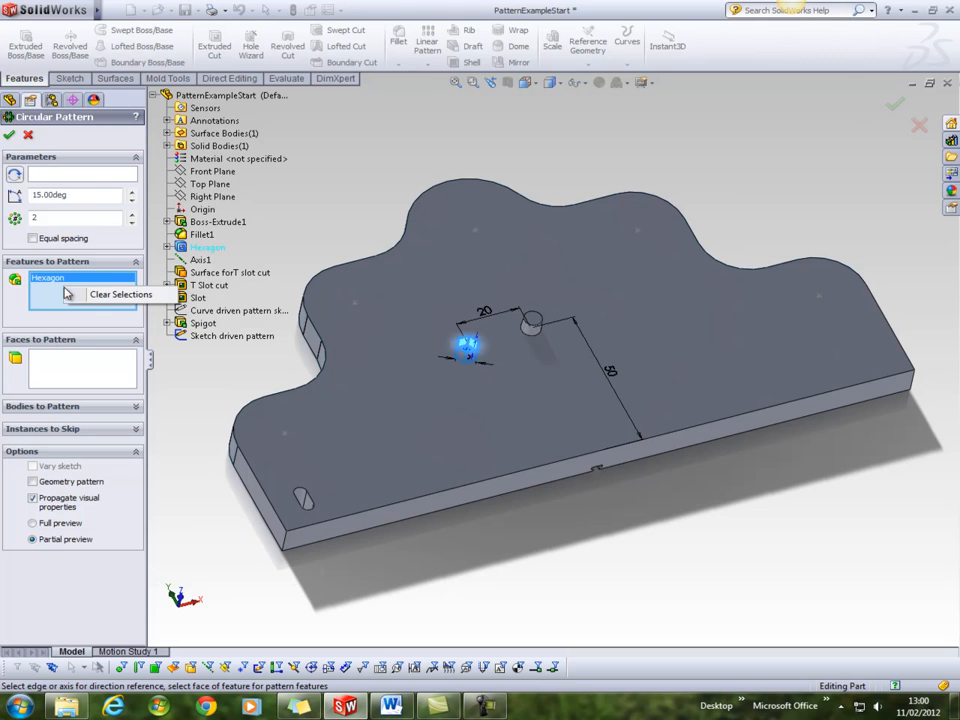
{"action": "left_click", "coordinate": [117, 295]}
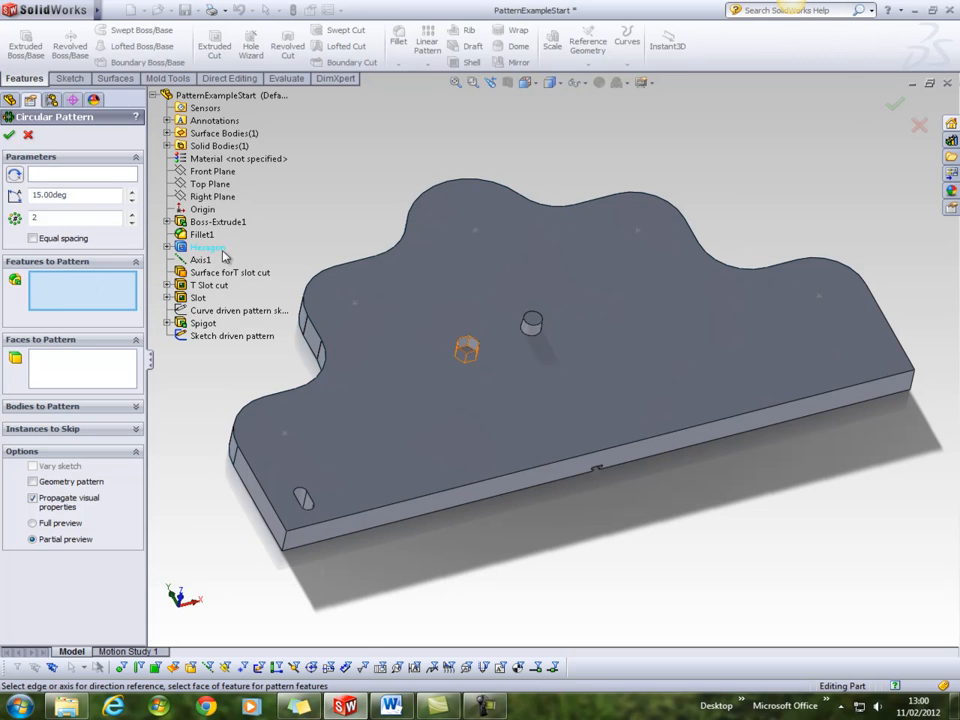
{"action": "left_click", "coordinate": [204, 250]}
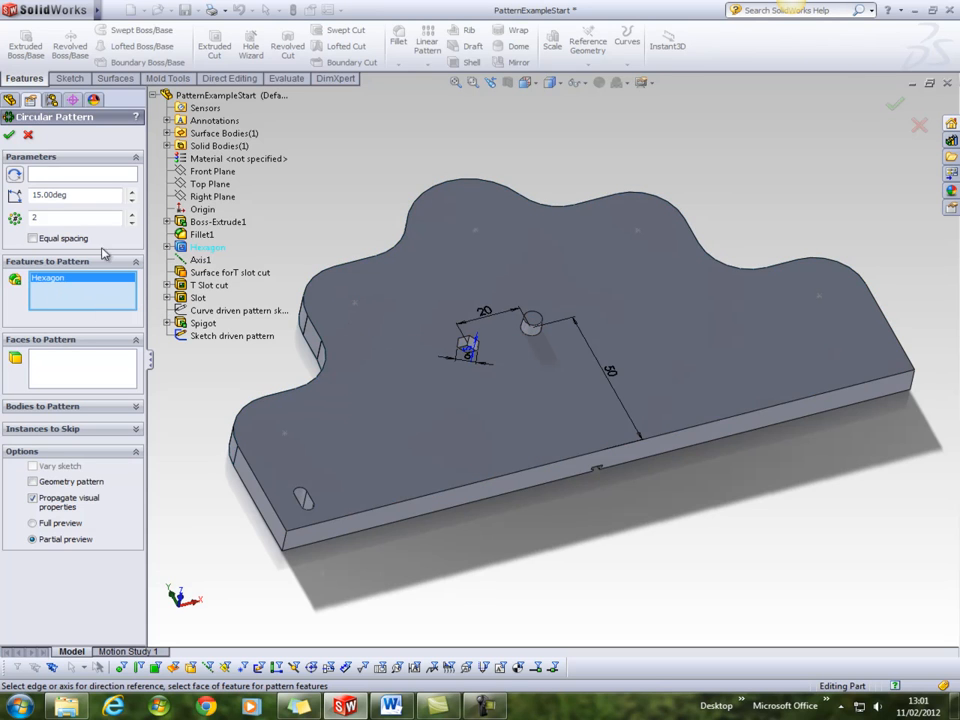
{"action": "left_click", "coordinate": [38, 178]}
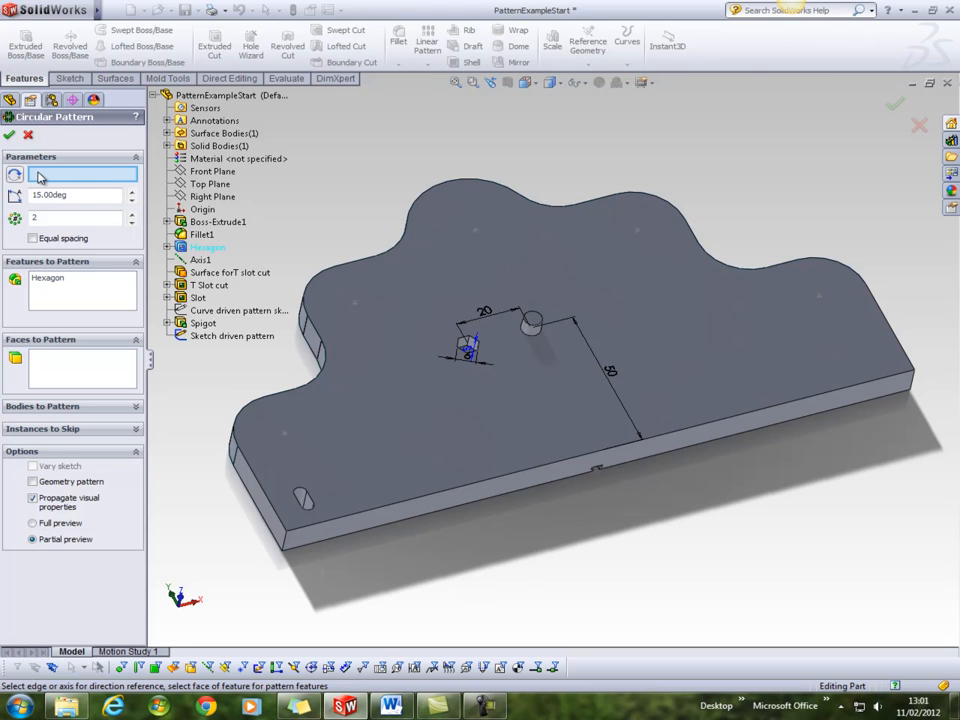
Show the temporary axes, inspect the one through the spigot, and hide the axes again.
{"action": "middle_click_drag", "start_coordinate": [621, 396], "coordinate": [542, 321]}
{"action": "scroll", "coordinate": [542, 323], "scroll_direction": "up", "scroll_amount": 5}
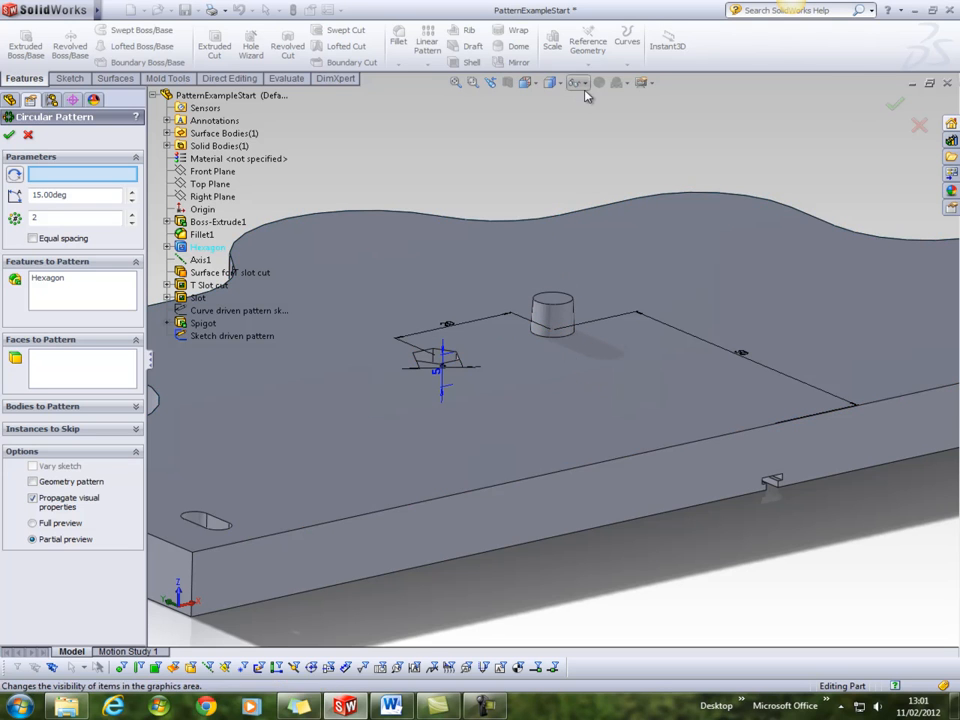
{"action": "scroll", "coordinate": [608, 245], "scroll_direction": "up", "scroll_amount": 4}
{"action": "middle_click_drag", "start_coordinate": [561, 251], "coordinate": [566, 272]}
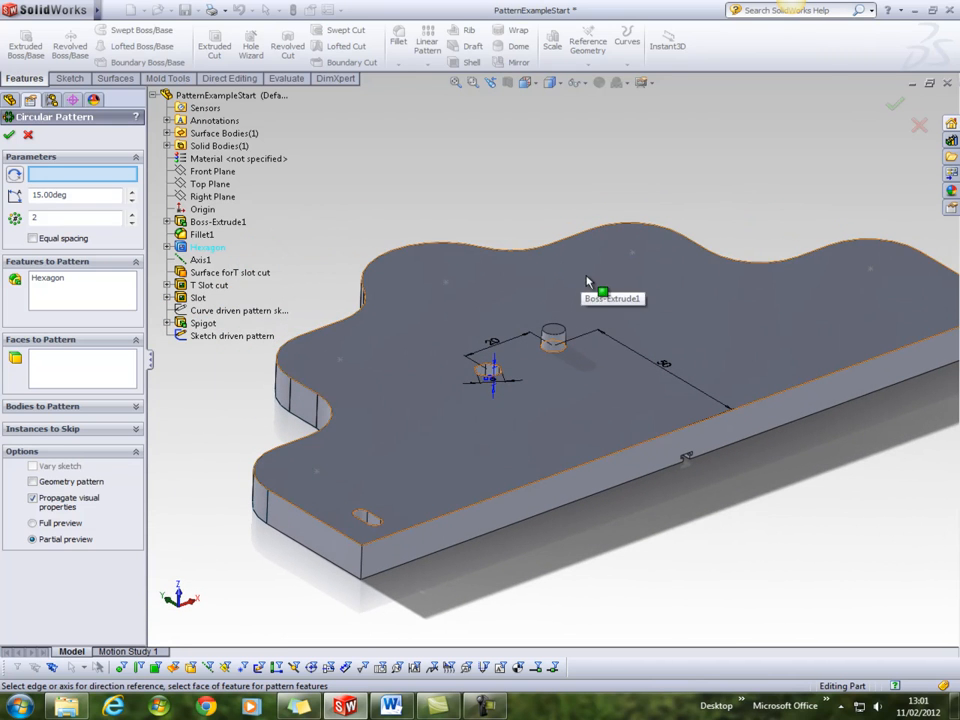
{"action": "left_click", "coordinate": [586, 86]}
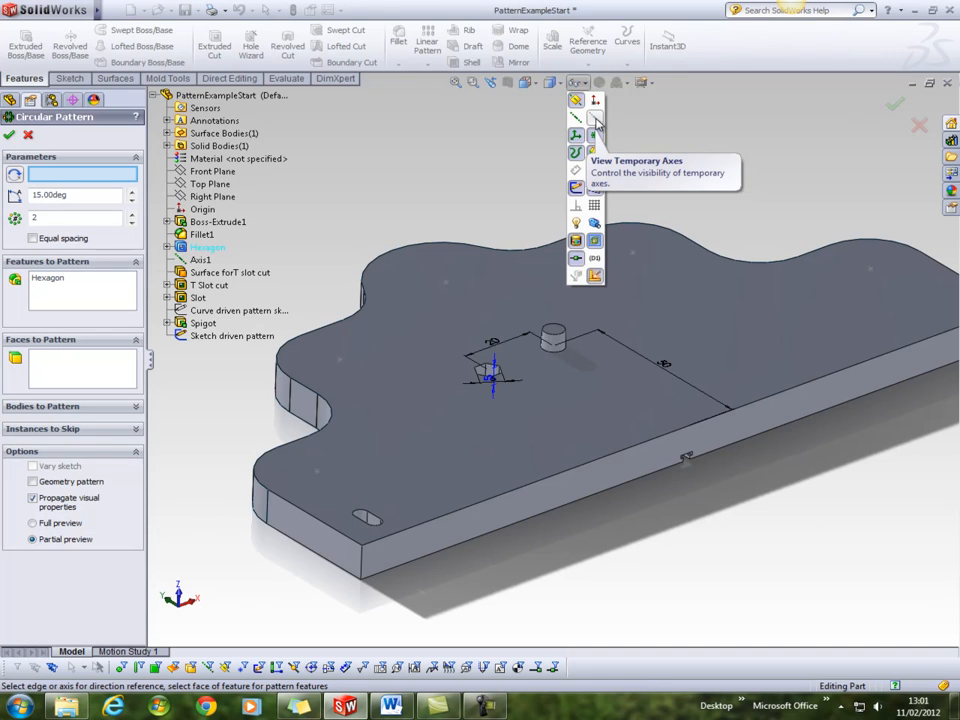
{"action": "left_click", "coordinate": [595, 120]}
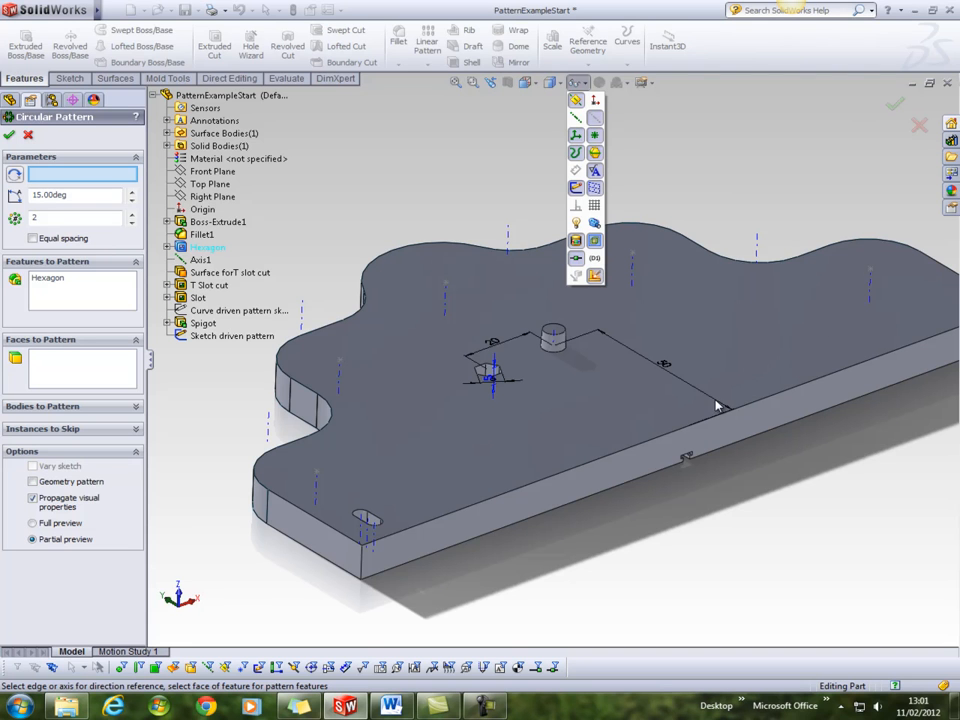
{"action": "middle_click_drag", "start_coordinate": [727, 372], "coordinate": [750, 455]}
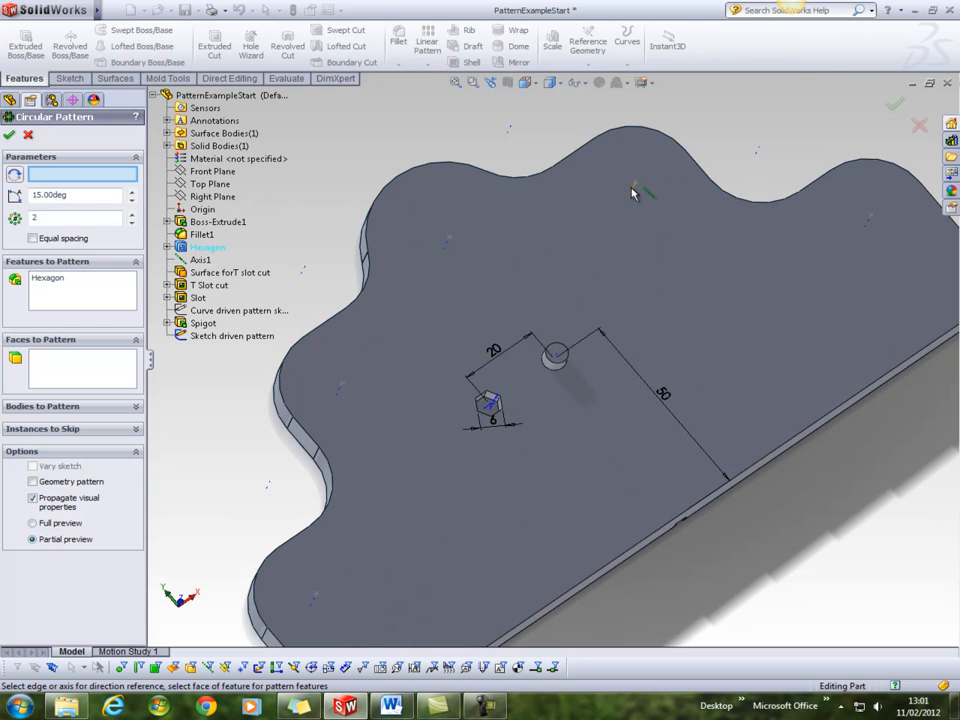
{"action": "middle_click_drag", "start_coordinate": [515, 132], "coordinate": [518, 167]}
{"action": "scroll", "coordinate": [538, 312], "scroll_direction": "down", "scroll_amount": 2}
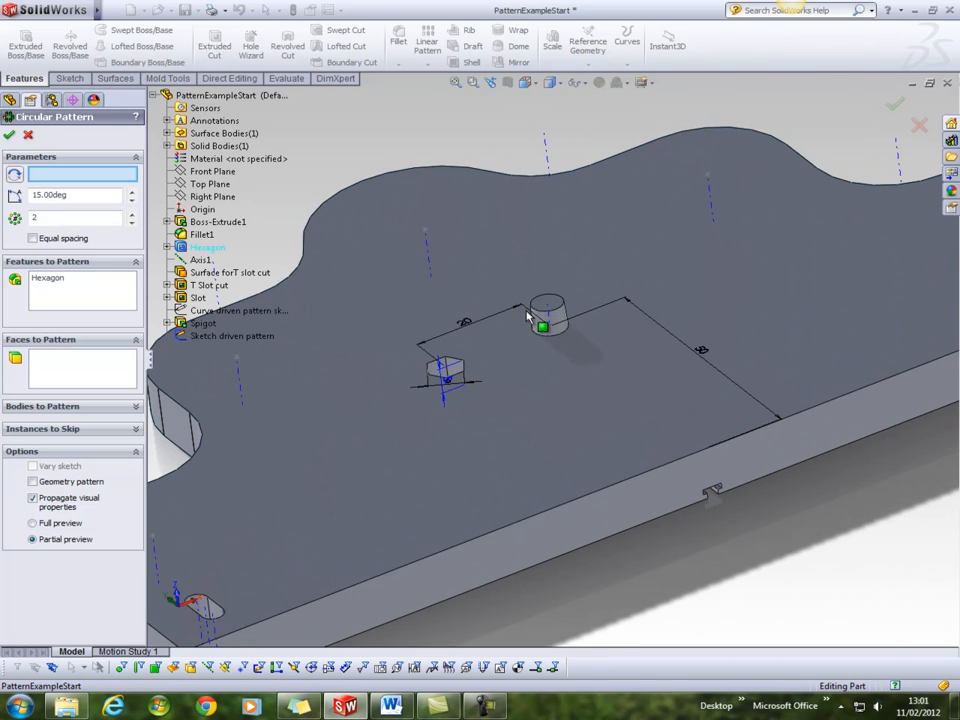
{"action": "left_click", "coordinate": [580, 82]}
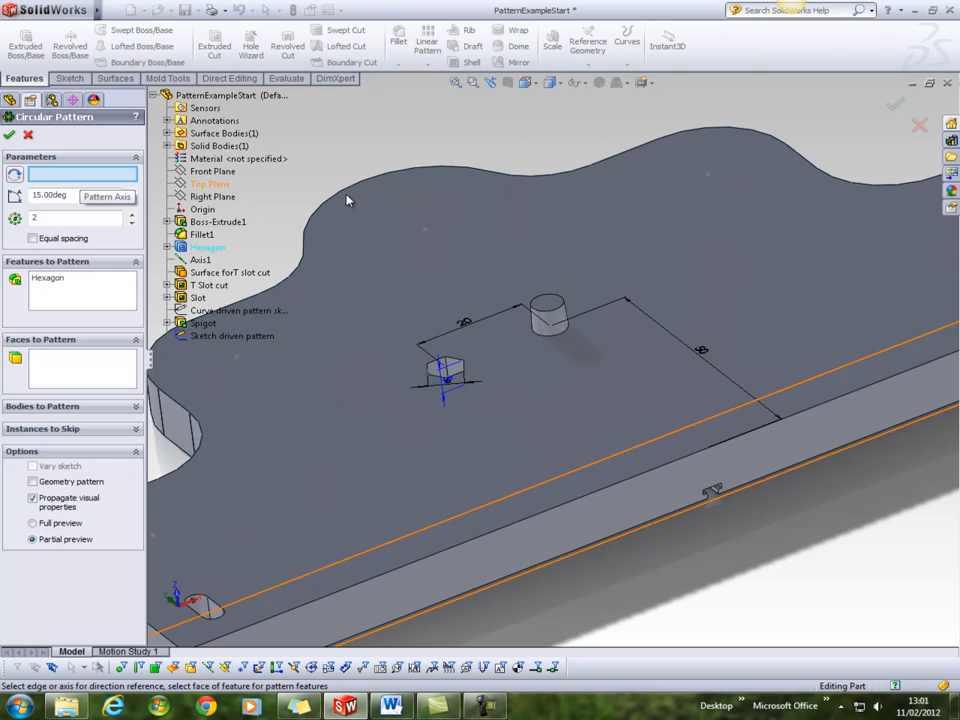
Use the spigot's cylindrical face as the pattern axis and space the instances equally over 360 degrees.
{"action": "left_click", "coordinate": [560, 320]}
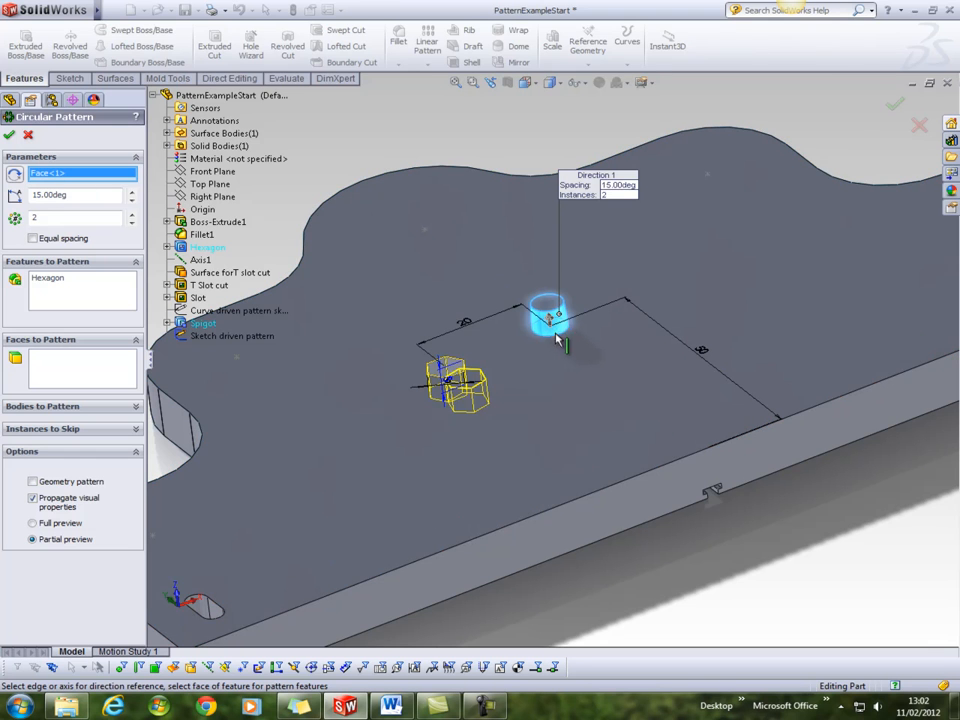
{"action": "middle_click_drag", "start_coordinate": [572, 334], "coordinate": [531, 376]}
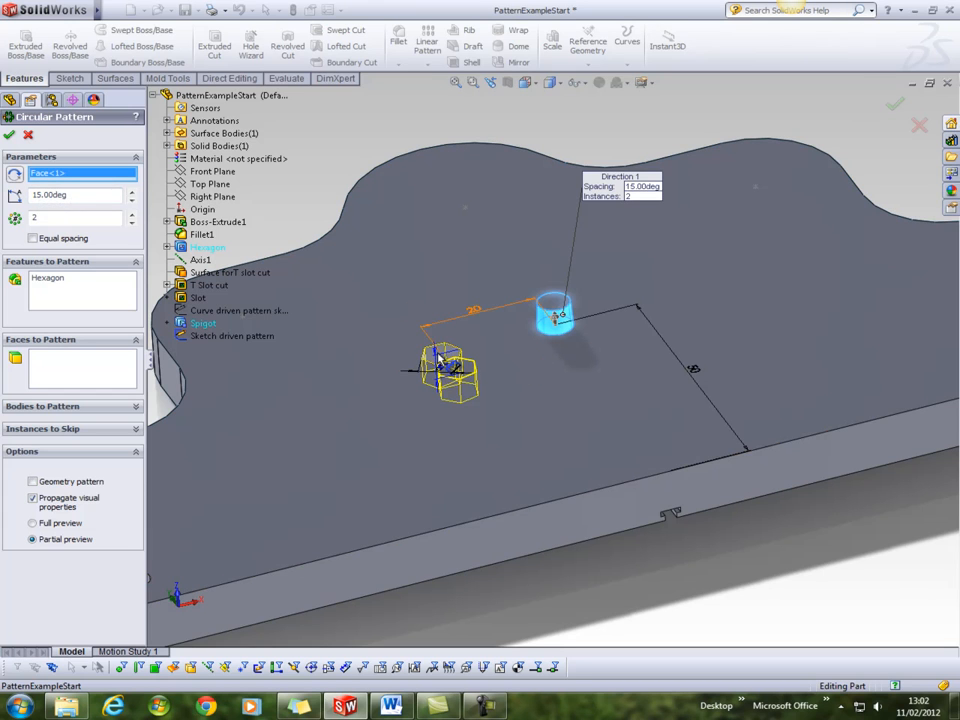
{"action": "left_click", "coordinate": [33, 239]}
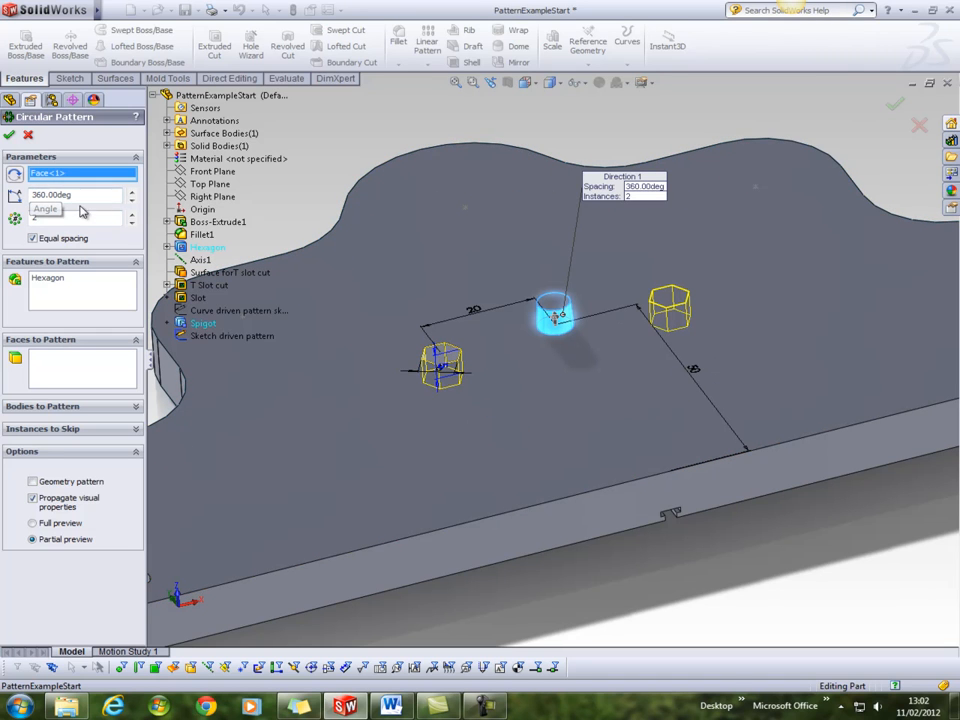
{"action": "left_click_drag", "start_coordinate": [133, 203], "coordinate": [133, 203]}
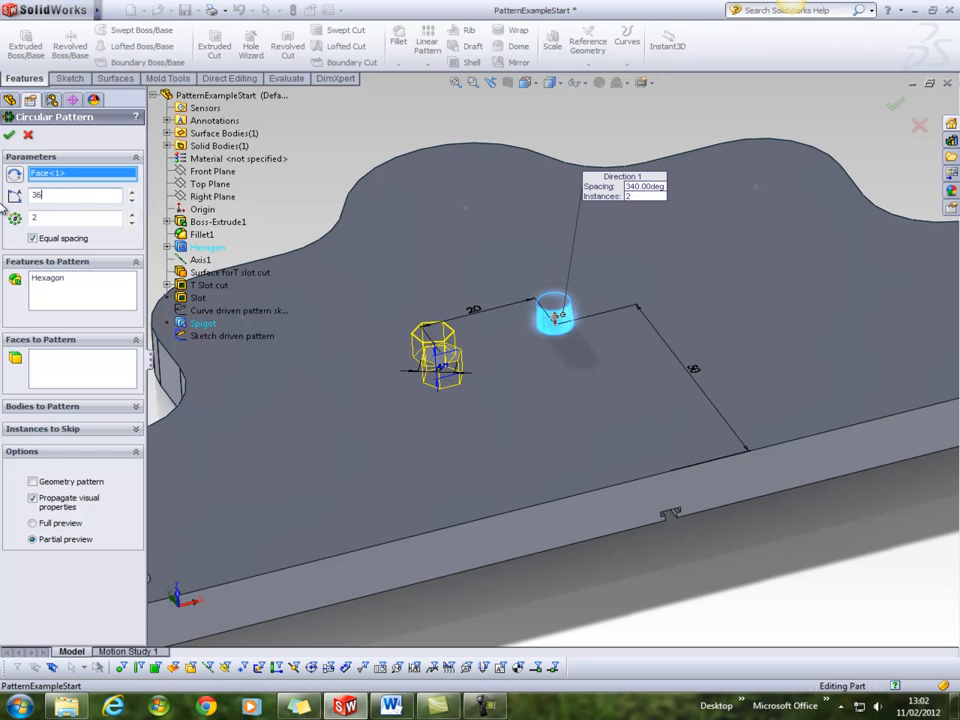
{"action": "key", "text": "Return"}
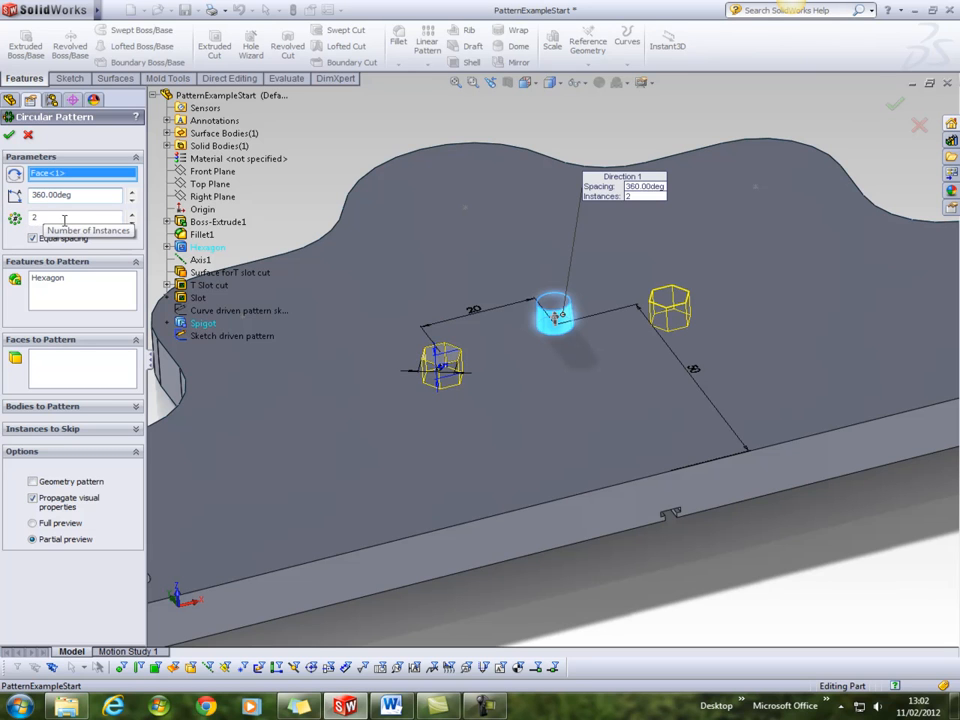
Set the number of hexagon instances to 8 and accept the circular pattern.
{"action": "left_click", "coordinate": [131, 216]}
{"action": "left_click", "coordinate": [131, 216]}
{"action": "left_click", "coordinate": [131, 216]}
{"action": "left_click", "coordinate": [131, 216]}
{"action": "left_click", "coordinate": [131, 216]}
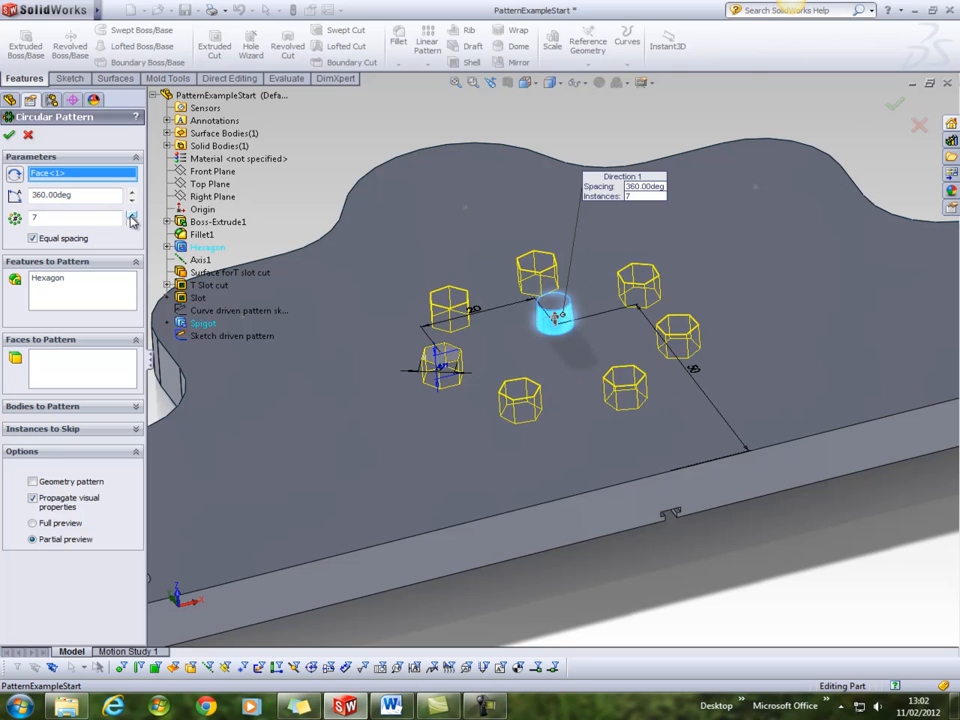
{"action": "left_click", "coordinate": [131, 216]}
{"action": "middle_click_drag", "start_coordinate": [677, 369], "coordinate": [668, 450]}
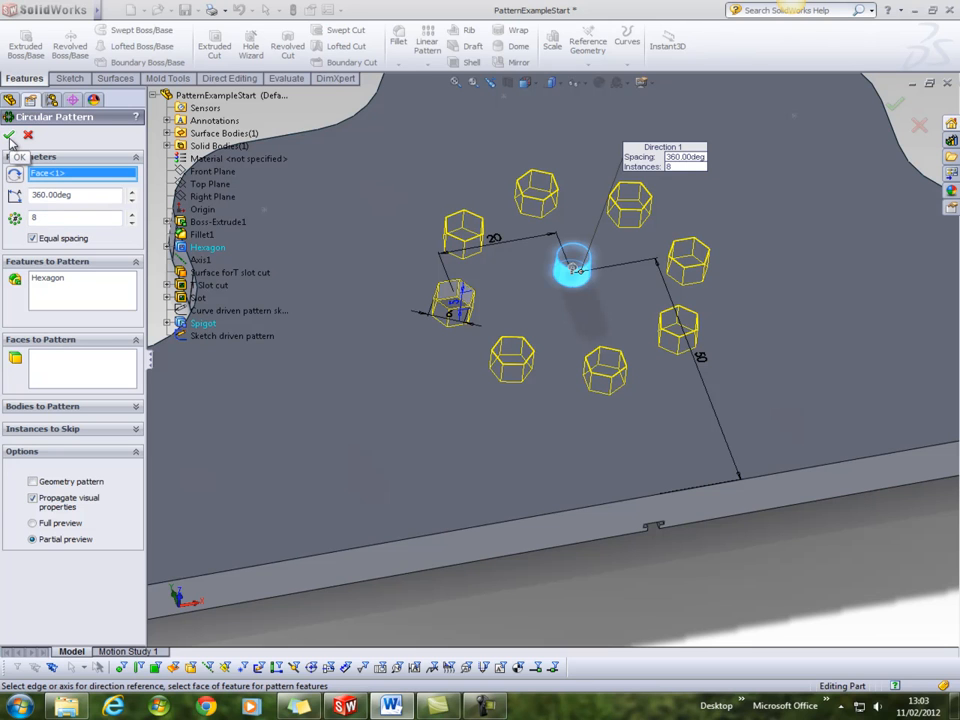
{"action": "right_click", "coordinate": [518, 299]}
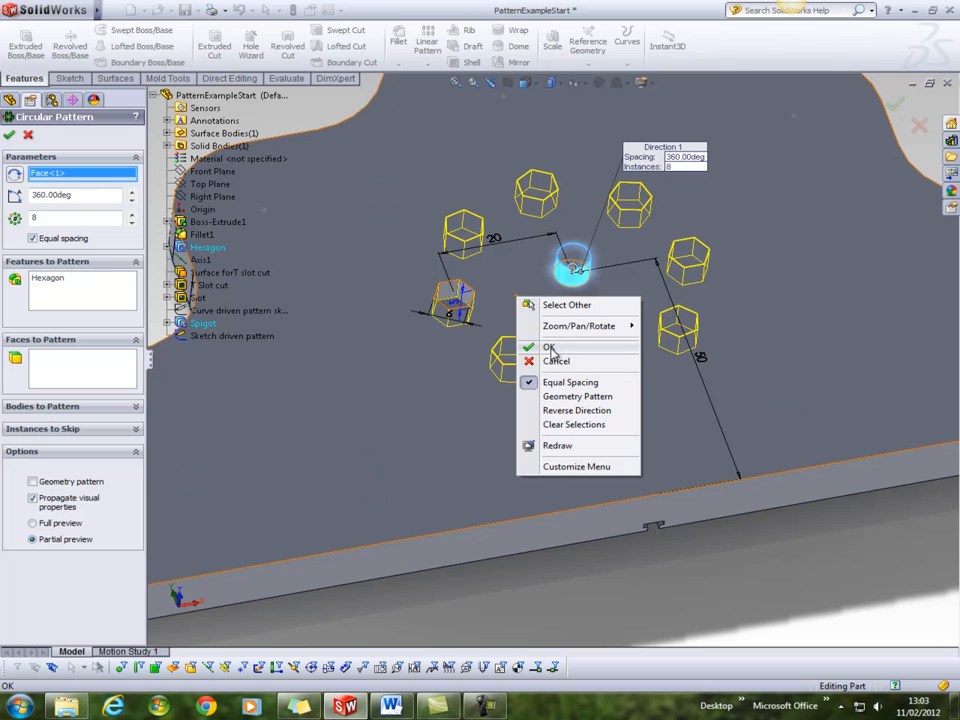
{"action": "left_click", "coordinate": [549, 348]}
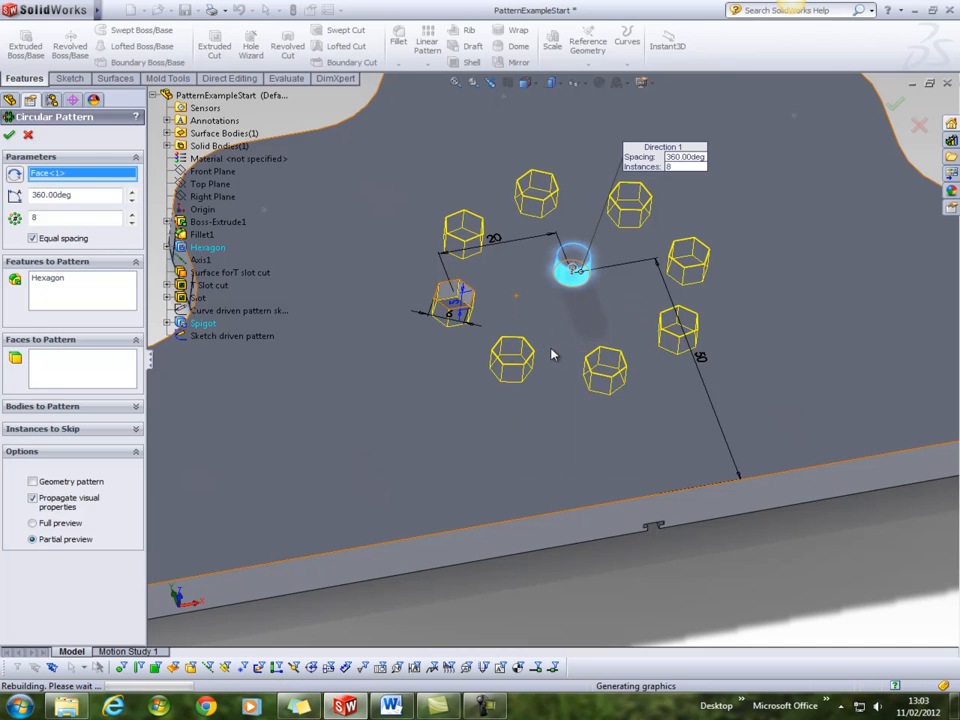
{"action": "middle_click_drag", "start_coordinate": [558, 338], "coordinate": [536, 354]}
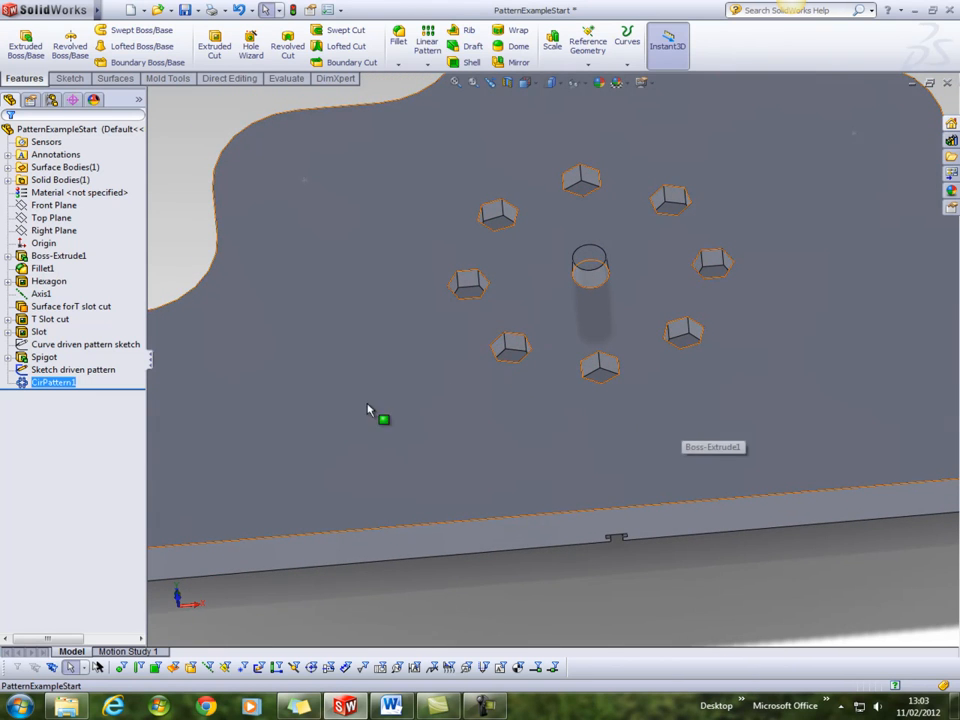
{"action": "middle_click_drag", "start_coordinate": [304, 418], "coordinate": [617, 219]}
{"action": "mouse_move", "coordinate": [452, 506]}
{"action": "middle_mouse_down"}
{"action": "mouse_move", "coordinate": [315, 447]}
{"action": "mouse_move", "coordinate": [302, 401]}
{"action": "mouse_move", "coordinate": [354, 491]}
{"action": "mouse_move", "coordinate": [266, 441]}
{"action": "mouse_move", "coordinate": [208, 363]}
{"action": "middle_mouse_up"}
{"action": "scroll", "coordinate": [211, 364], "scroll_direction": "down", "scroll_amount": 2}
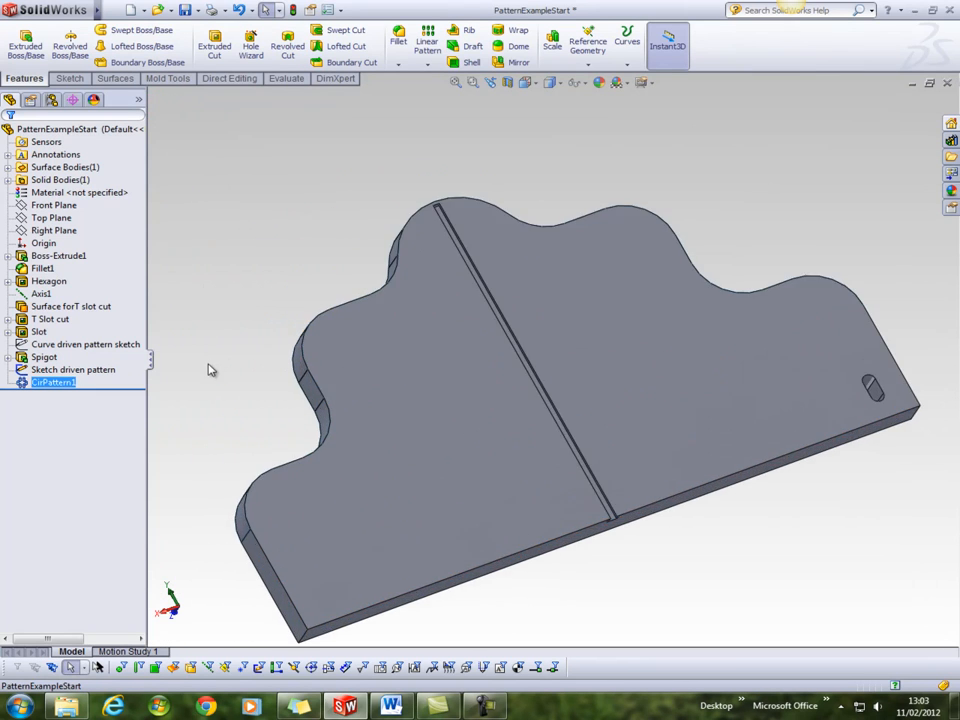
Inspect the T slot across the plate and open the T Slot cut feature for editing.
{"action": "middle_click_drag", "start_coordinate": [612, 537], "coordinate": [600, 508]}
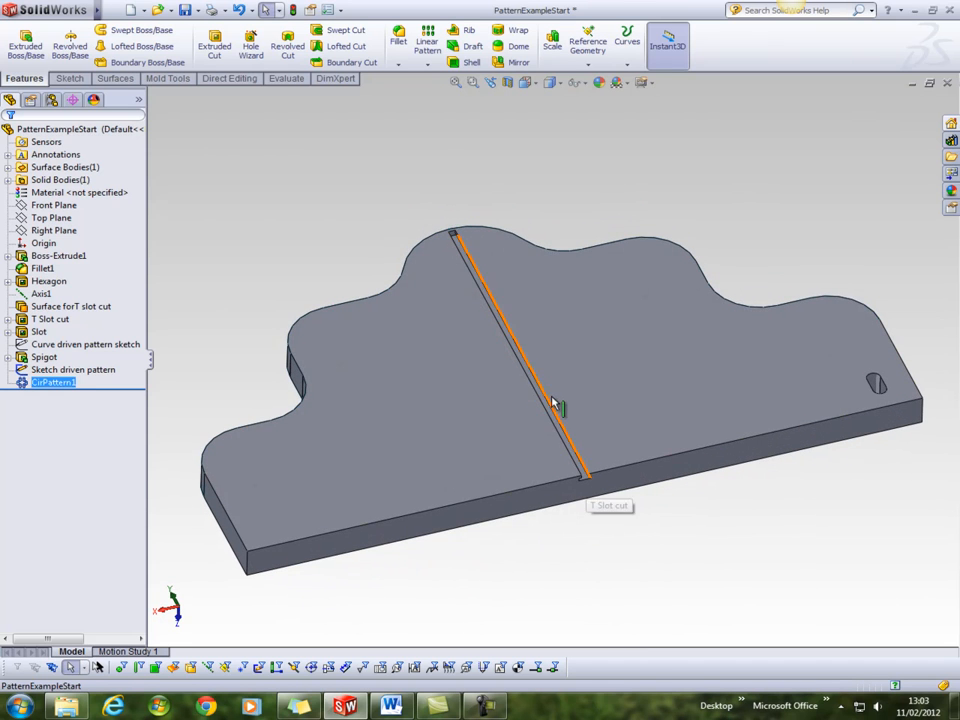
{"action": "scroll", "coordinate": [458, 257], "scroll_direction": "down", "scroll_amount": 3}
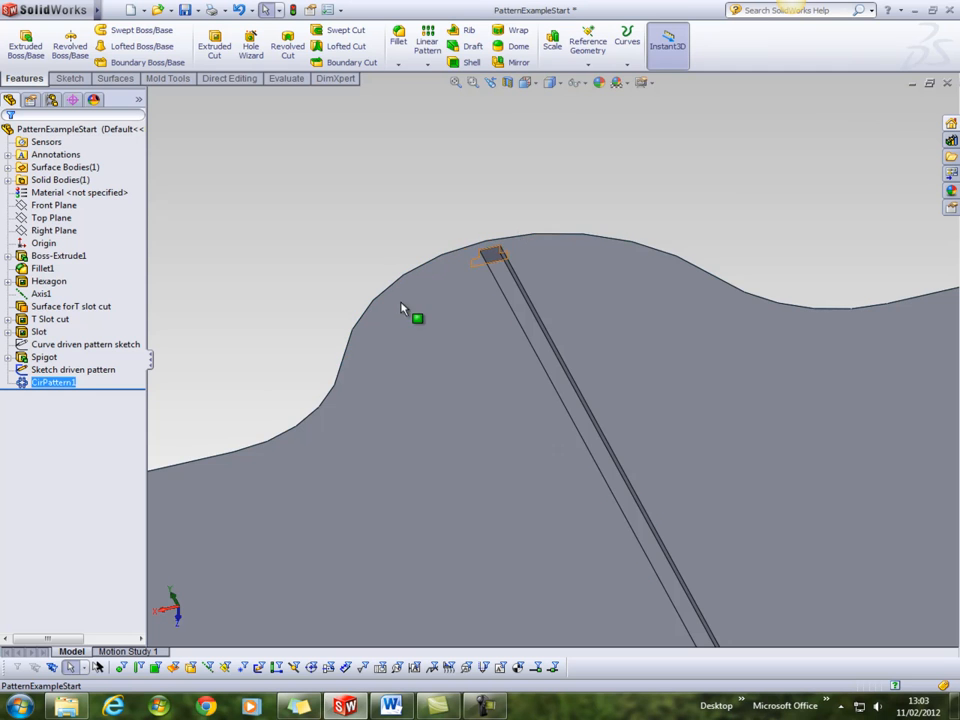
{"action": "middle_click_drag", "start_coordinate": [417, 475], "coordinate": [482, 512]}
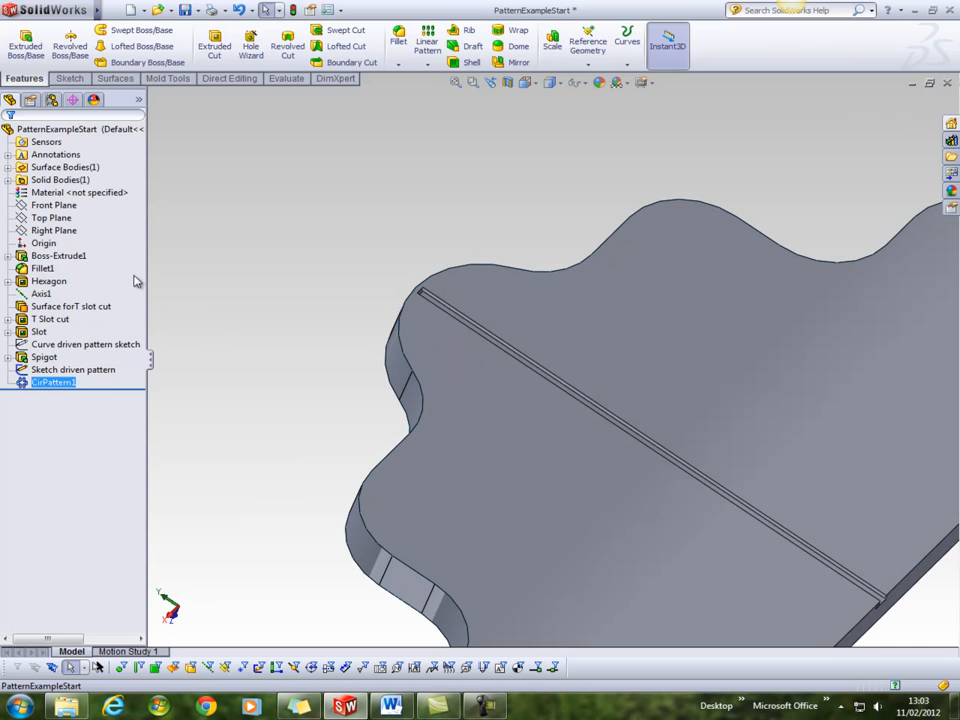
{"action": "right_click", "coordinate": [43, 322]}
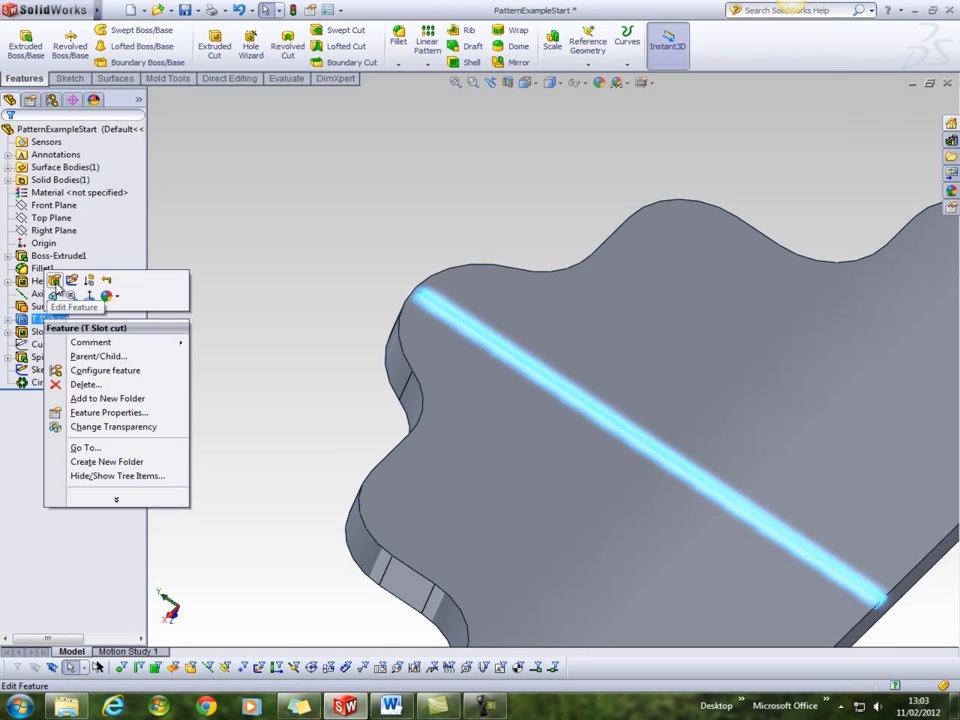
{"action": "left_click", "coordinate": [55, 283]}
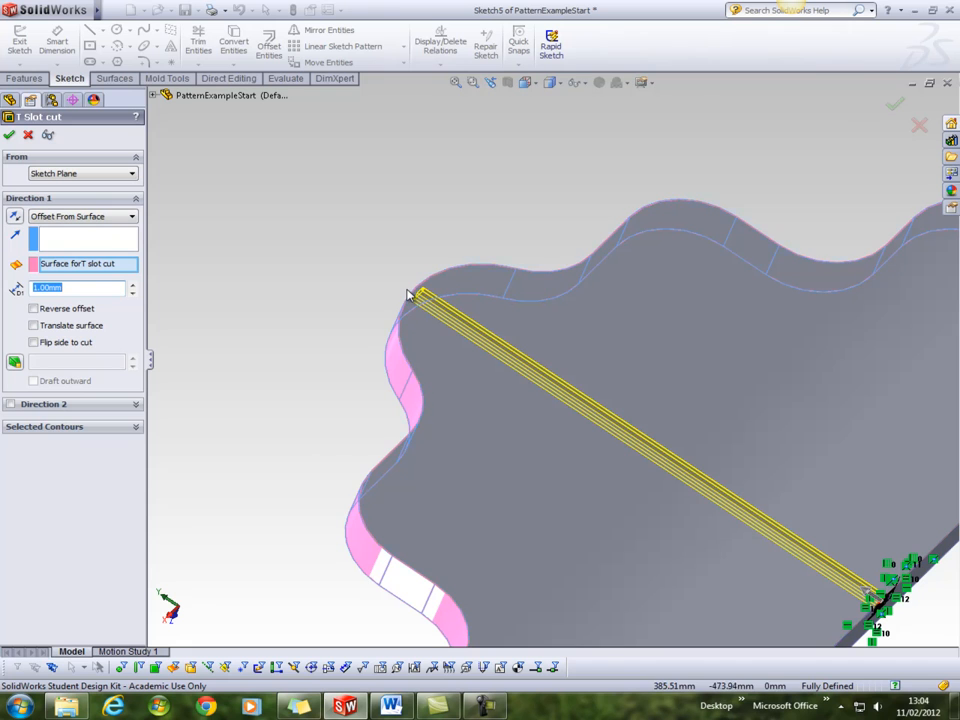
Examine the T-slot sketch profile and how the cut ends offset from the reference surface at the plate's wavy edge.
{"action": "middle_click_drag", "start_coordinate": [895, 624], "coordinate": [864, 548]}
{"action": "scroll", "coordinate": [884, 608], "scroll_direction": "down", "scroll_amount": 2}
{"action": "scroll", "coordinate": [830, 565], "scroll_direction": "down", "scroll_amount": 3}
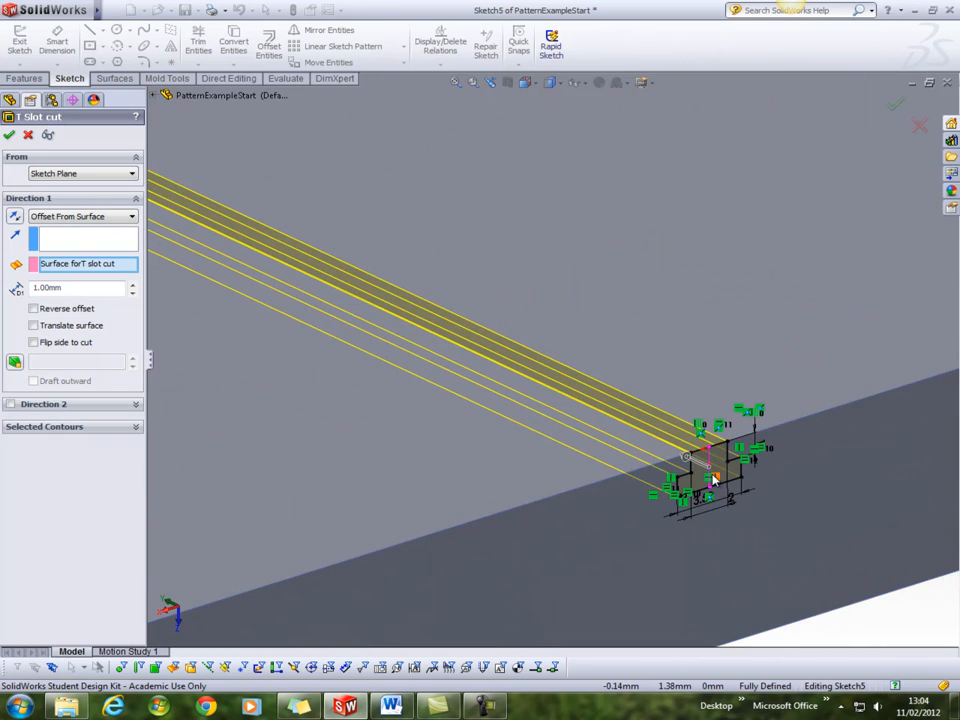
{"action": "scroll", "coordinate": [724, 536], "scroll_direction": "up", "scroll_amount": 5}
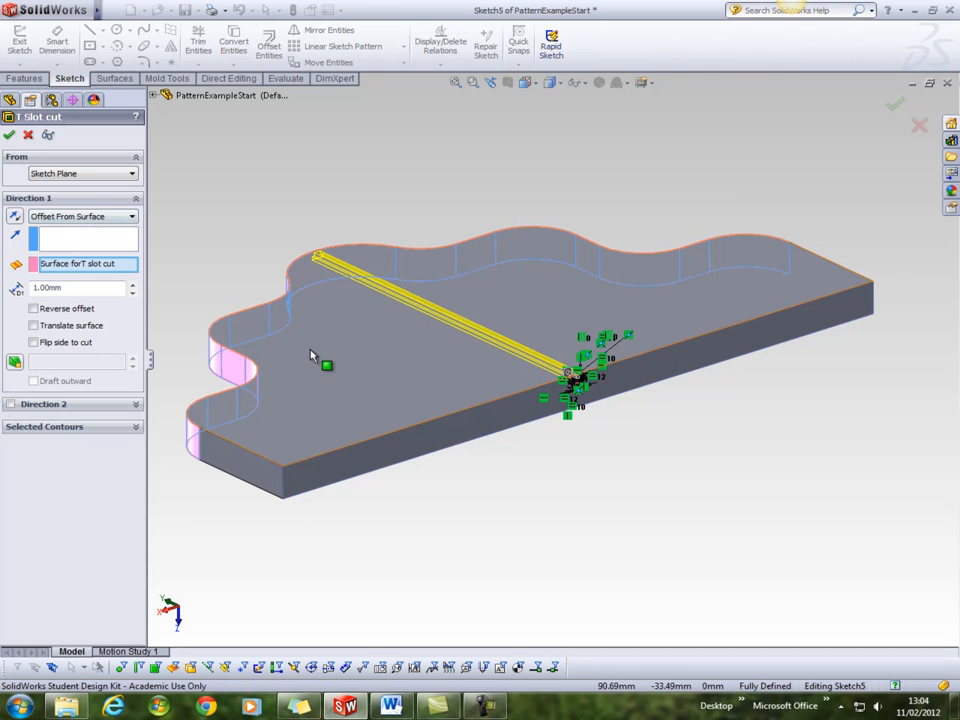
{"action": "mouse_move", "coordinate": [268, 347]}
{"action": "middle_mouse_down"}
{"action": "mouse_move", "coordinate": [306, 321]}
{"action": "mouse_move", "coordinate": [367, 328]}
{"action": "mouse_move", "coordinate": [295, 342]}
{"action": "middle_mouse_up"}
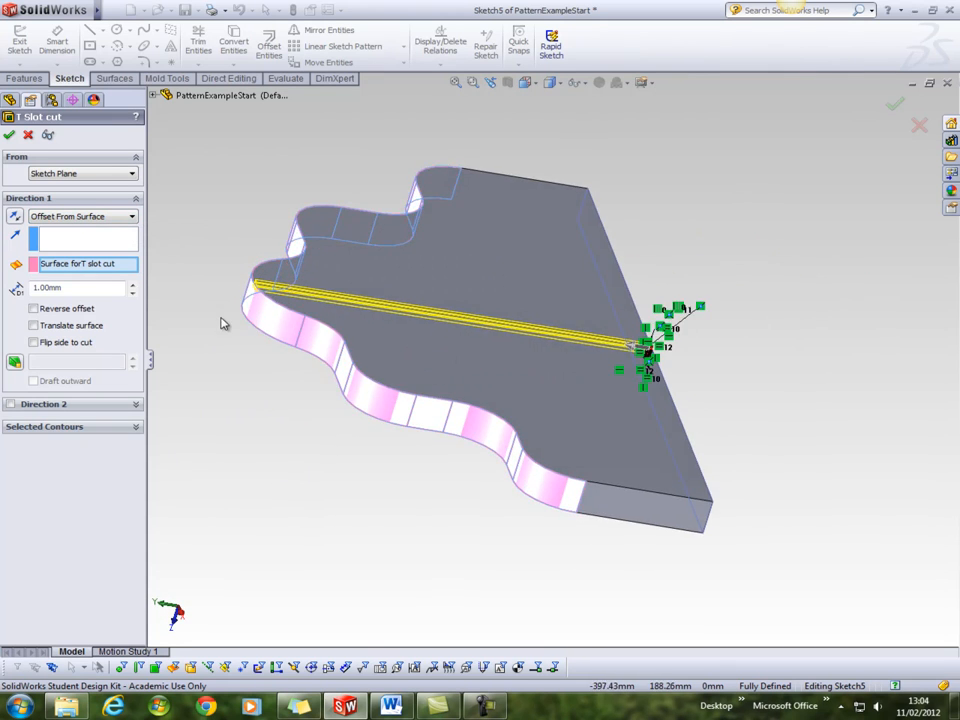
{"action": "scroll", "coordinate": [256, 298], "scroll_direction": "down", "scroll_amount": 4}
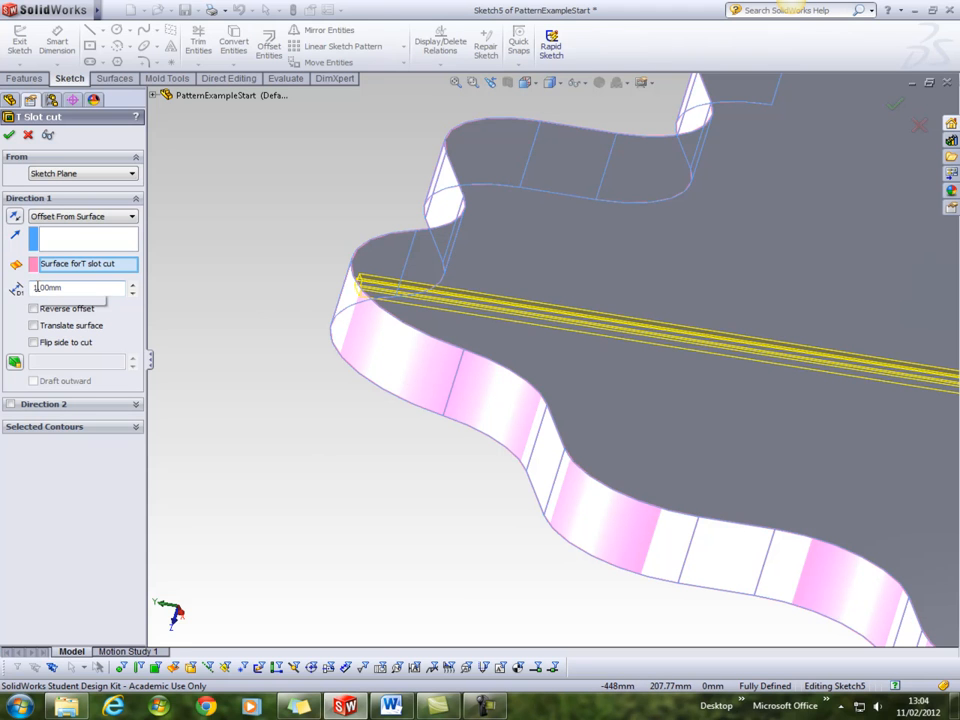
{"action": "mouse_move", "coordinate": [369, 304]}
{"action": "middle_mouse_down"}
{"action": "mouse_move", "coordinate": [392, 306]}
{"action": "mouse_move", "coordinate": [387, 373]}
{"action": "mouse_move", "coordinate": [381, 364]}
{"action": "middle_mouse_up"}
{"action": "middle_click_drag", "start_coordinate": [364, 261], "coordinate": [401, 294]}
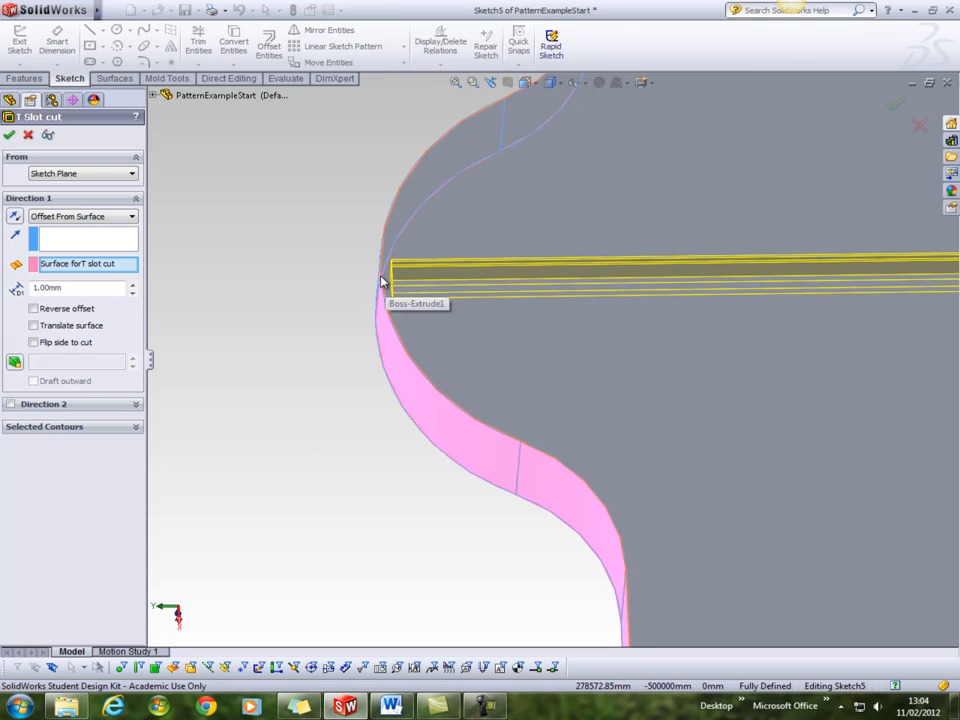
Try an 11 mm offset from the surface for the T Slot cut, restore it to 1 mm and accept the feature.
{"action": "left_click", "coordinate": [133, 286]}
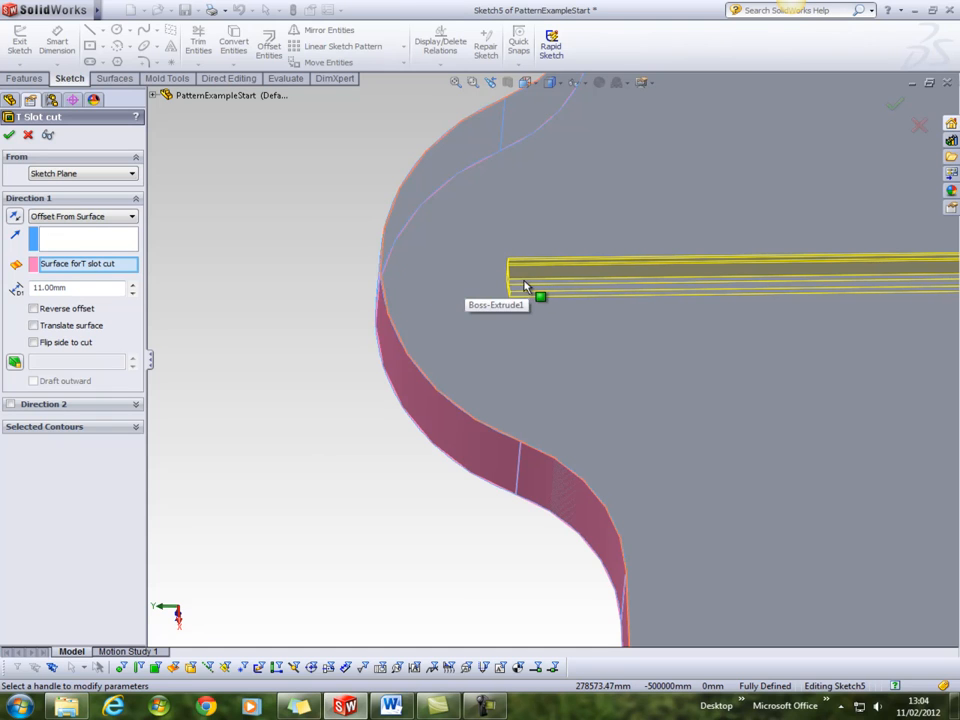
{"action": "left_click", "coordinate": [132, 292]}
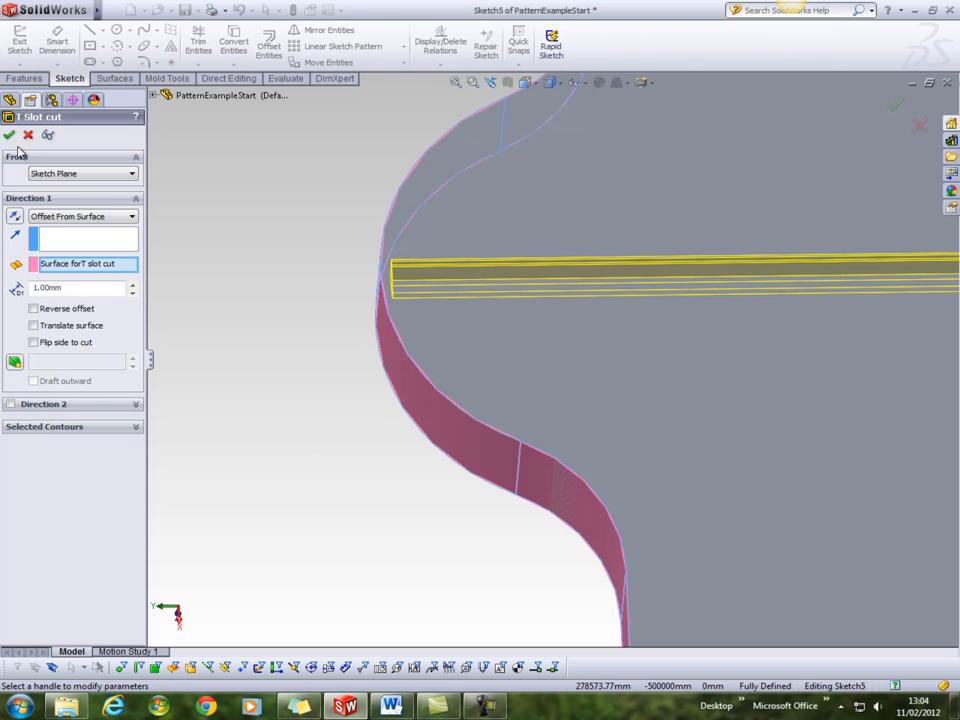
{"action": "middle_click_drag", "start_coordinate": [350, 361], "coordinate": [234, 376]}
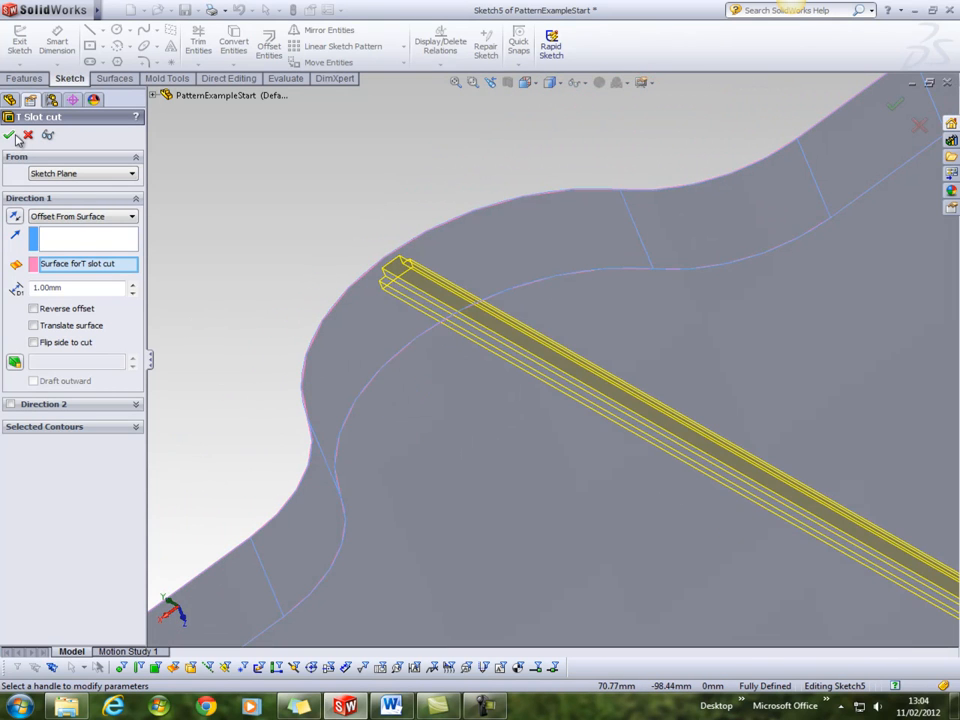
{"action": "left_click", "coordinate": [12, 134]}
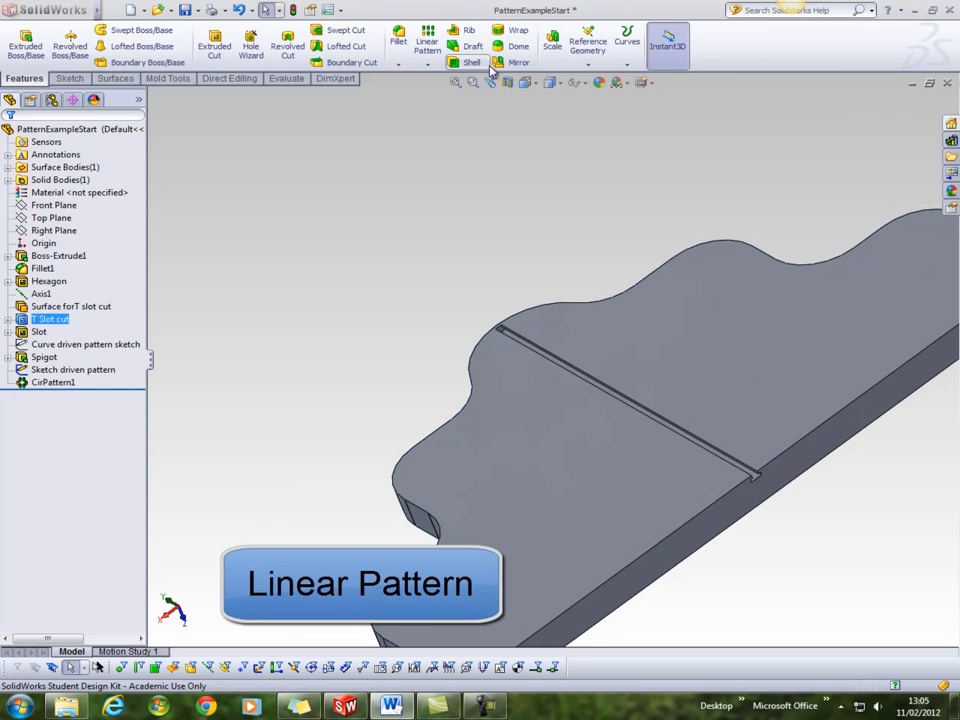
Start a linear pattern of the T Slot cut and use a short straight edge of the wavy outline as Direction 1.
{"action": "left_click", "coordinate": [420, 64]}
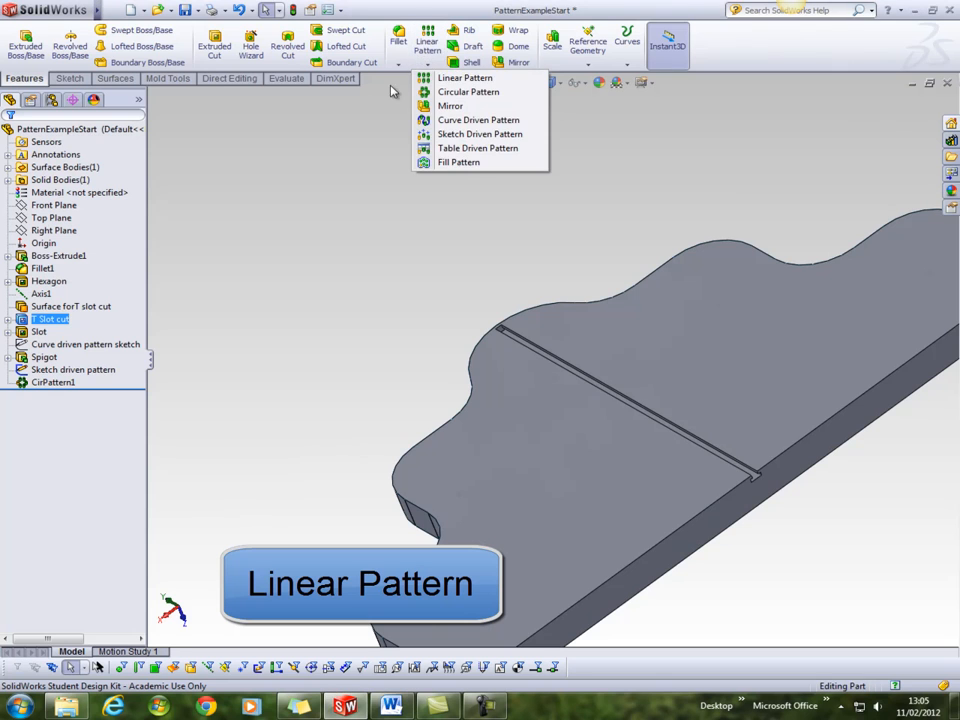
{"action": "left_click", "coordinate": [466, 82]}
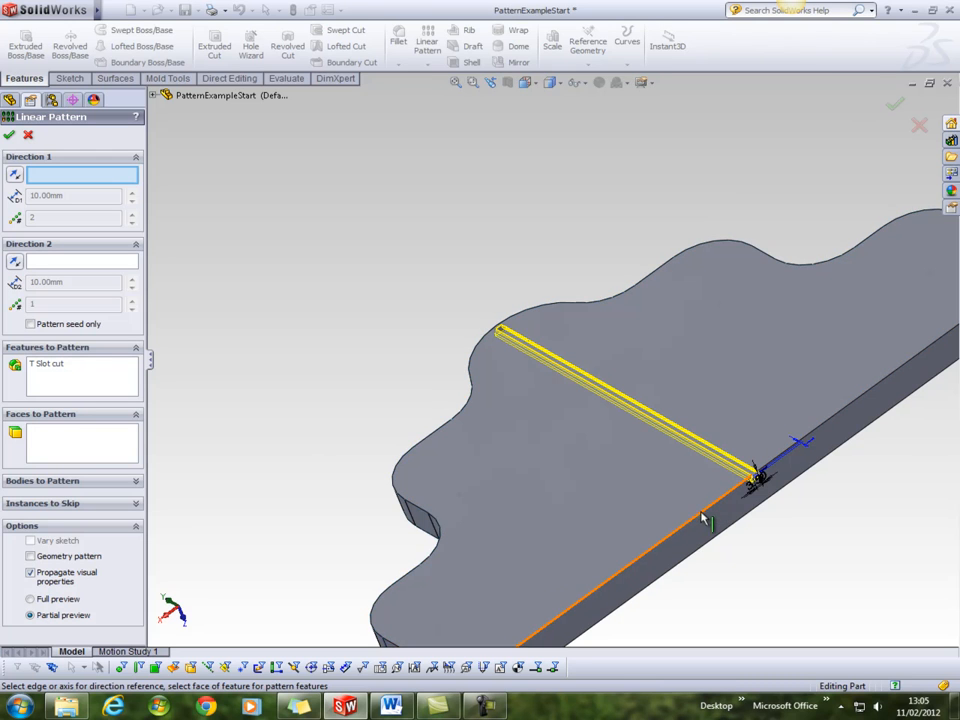
{"action": "middle_click_drag", "start_coordinate": [791, 570], "coordinate": [754, 555]}
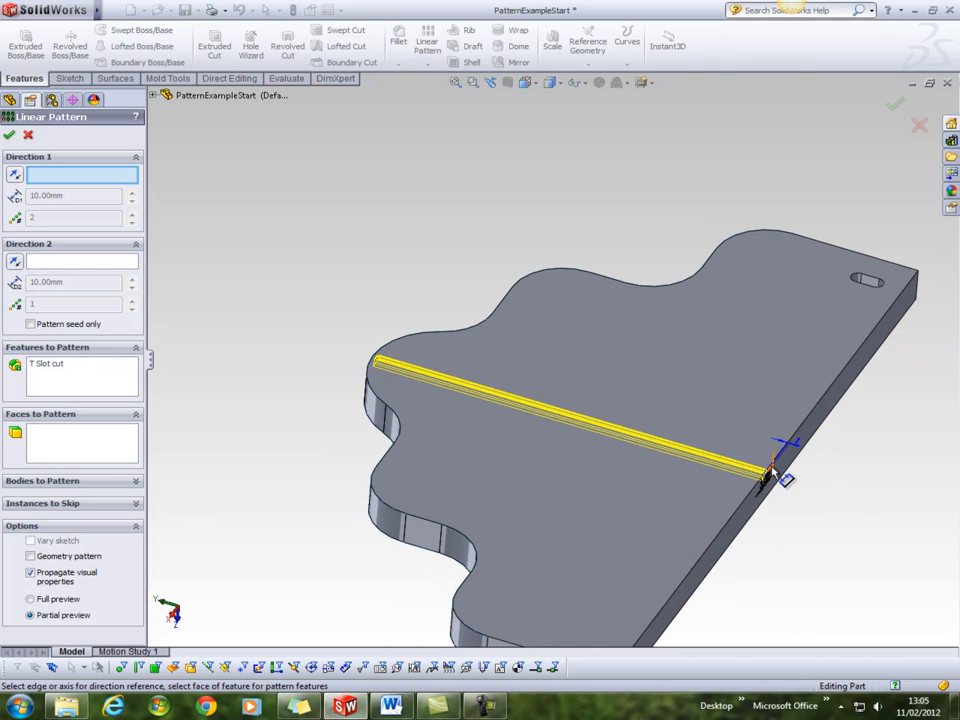
{"action": "scroll", "coordinate": [776, 555], "scroll_direction": "up", "scroll_amount": 2}
{"action": "scroll", "coordinate": [636, 524], "scroll_direction": "down", "scroll_amount": 1}
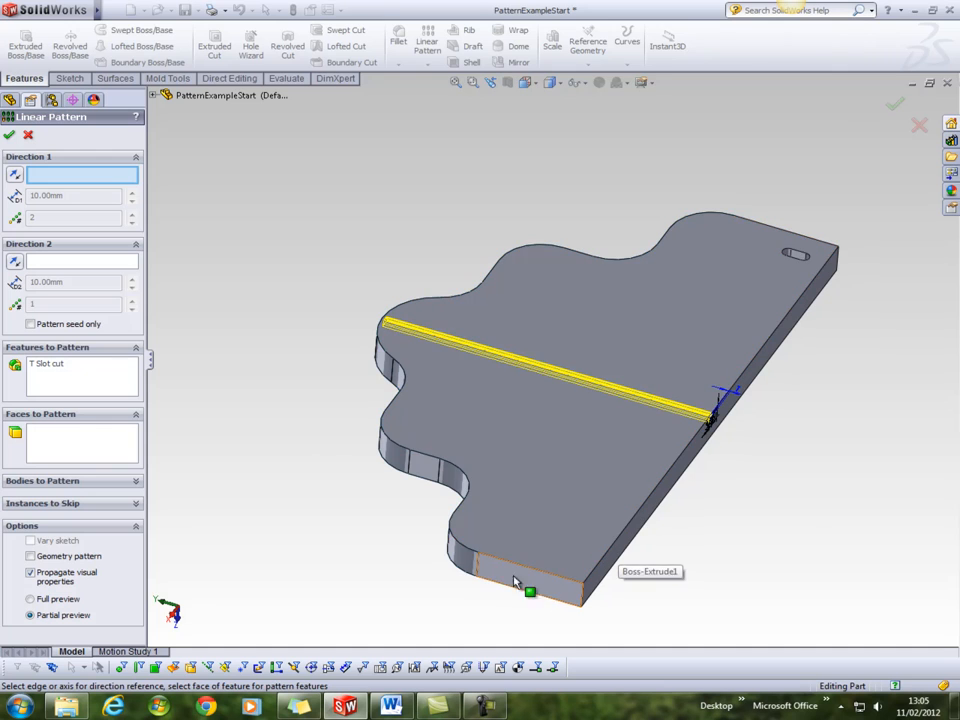
{"action": "left_click", "coordinate": [457, 510]}
{"action": "middle_click_drag", "start_coordinate": [457, 510], "coordinate": [427, 531]}
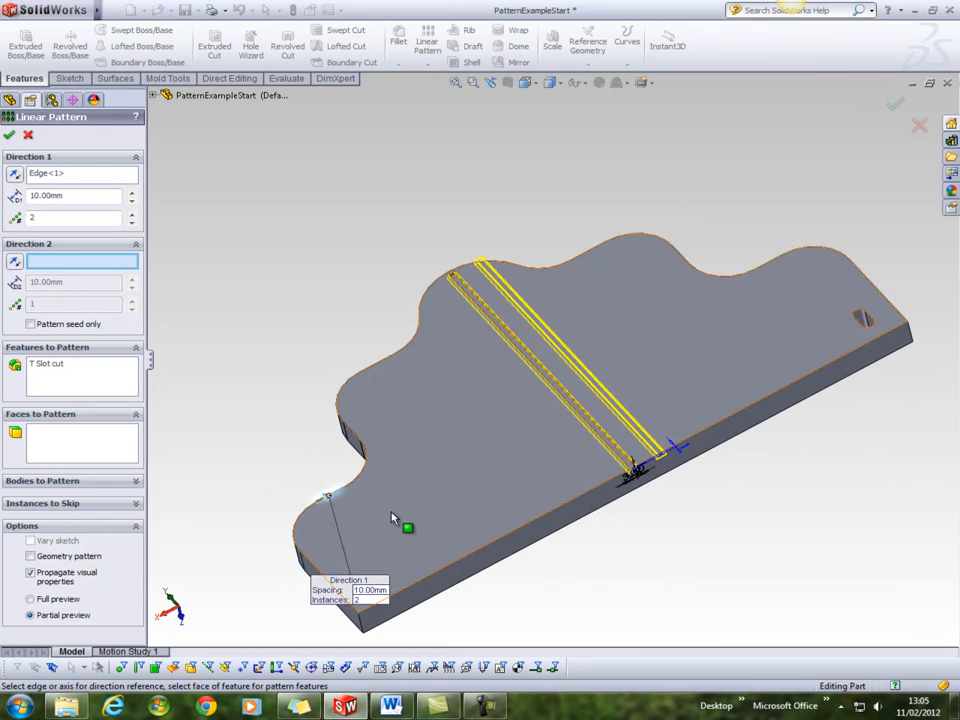
{"action": "scroll", "coordinate": [310, 505], "scroll_direction": "down", "scroll_amount": 5}
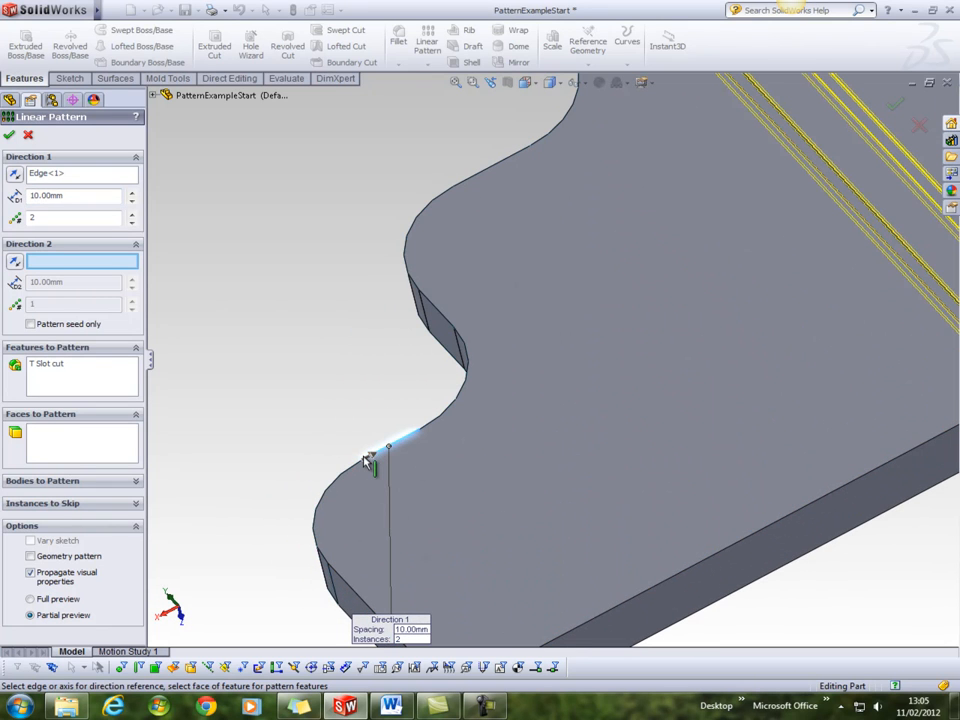
Reverse Direction 1 so the T-slot copies run toward the plate end away from the small slot.
{"action": "left_click", "coordinate": [15, 175]}
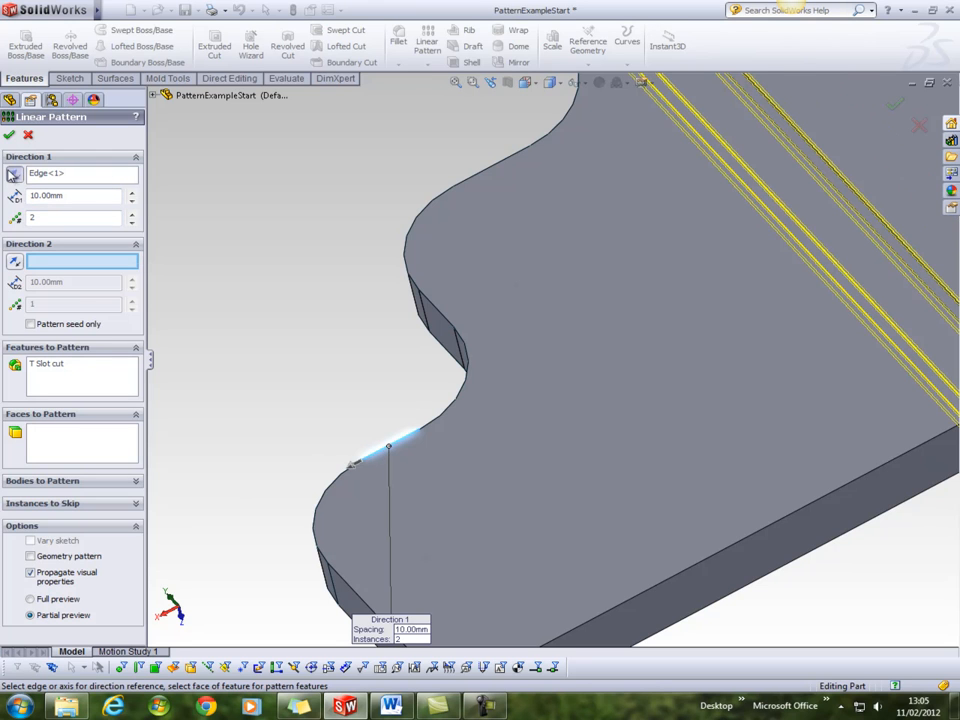
{"action": "left_click", "coordinate": [15, 175]}
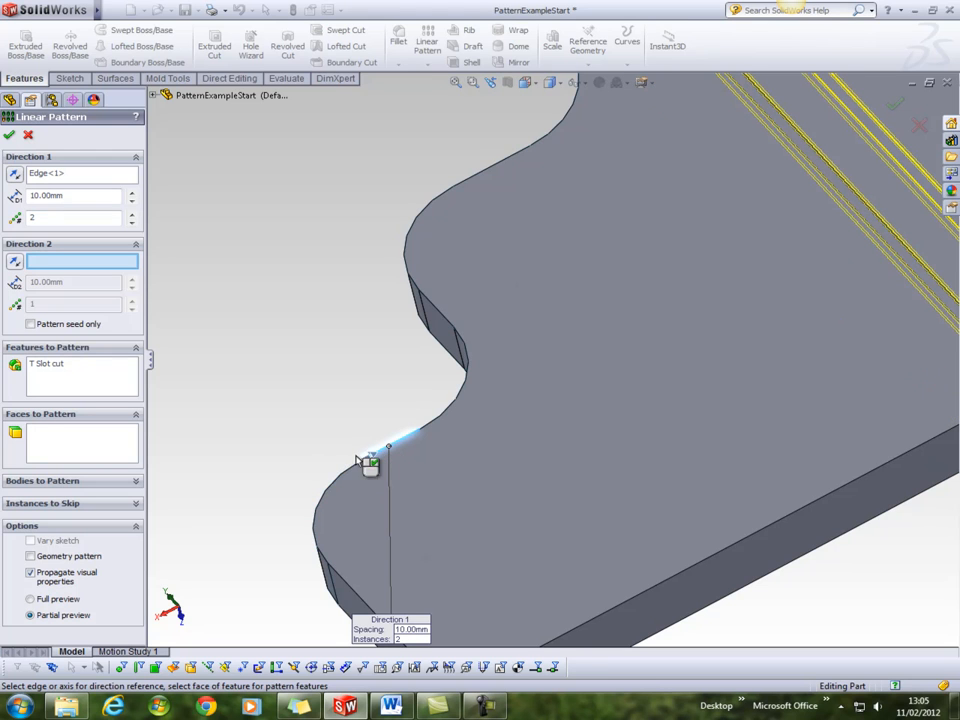
{"action": "left_click", "coordinate": [374, 455]}
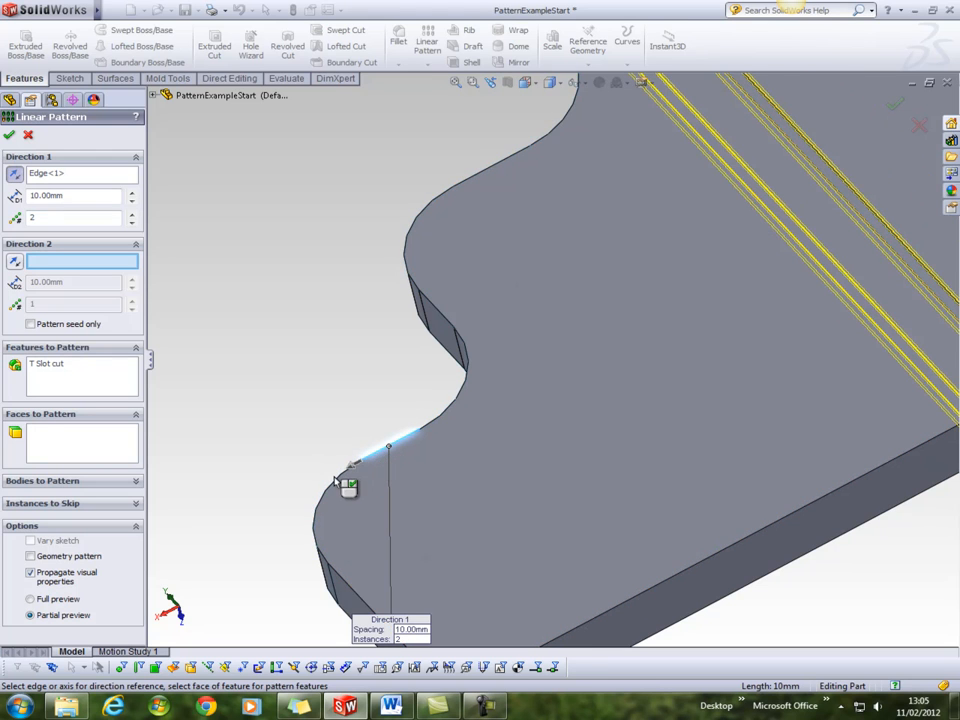
{"action": "left_click", "coordinate": [378, 460]}
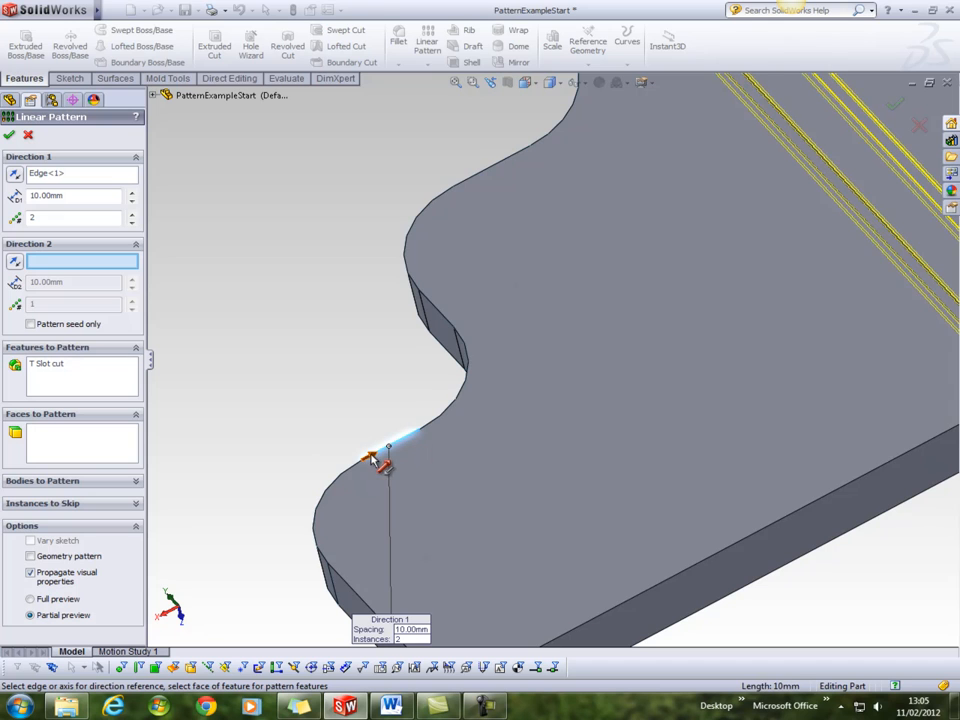
{"action": "left_click", "coordinate": [370, 458]}
Set the Direction 1 spacing to 10.5 mm with 10 instances and check the preview.
{"action": "scroll", "coordinate": [525, 465], "scroll_direction": "up", "scroll_amount": 3}
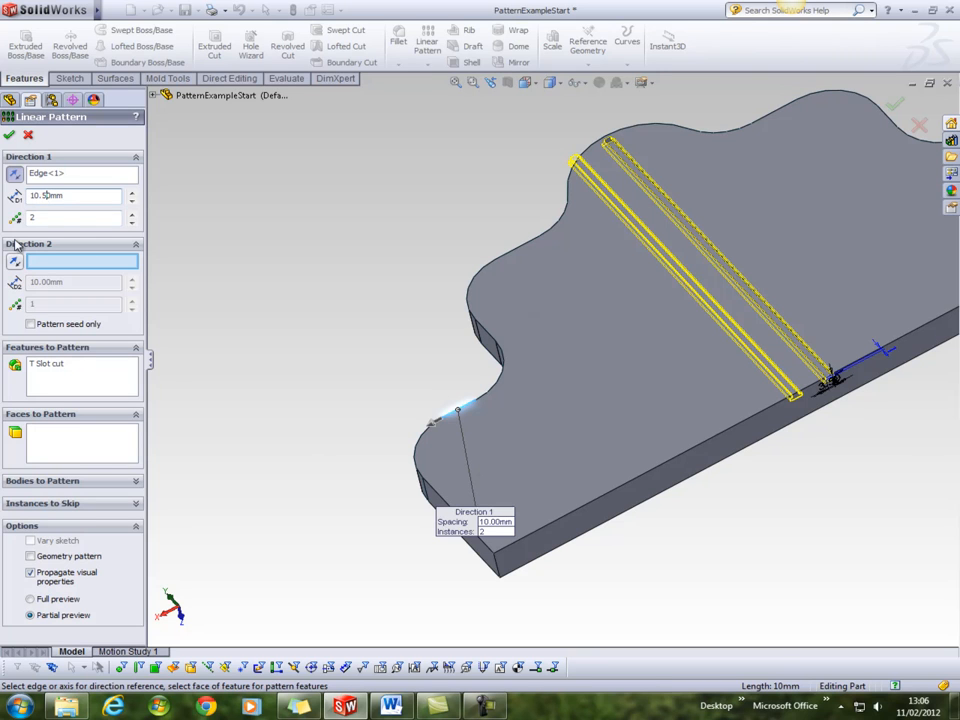
{"action": "left_click", "coordinate": [61, 220]}
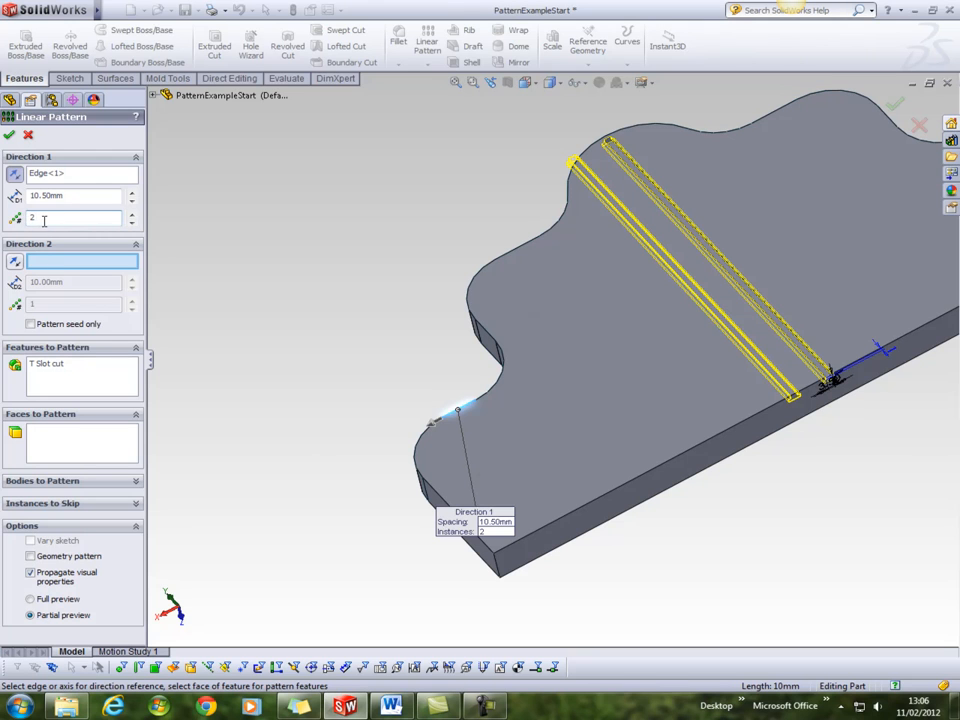
{"action": "type", "text": "10"}
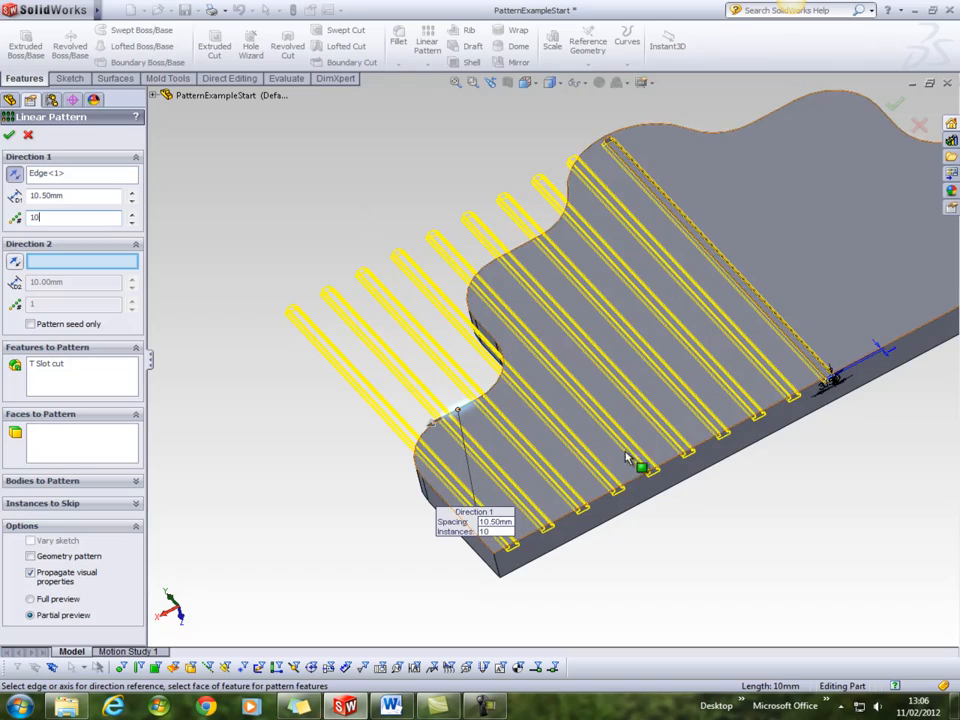
{"action": "mouse_move", "coordinate": [681, 400]}
{"action": "middle_mouse_down"}
{"action": "mouse_move", "coordinate": [608, 445]}
{"action": "mouse_move", "coordinate": [686, 489]}
{"action": "mouse_move", "coordinate": [681, 506]}
{"action": "mouse_move", "coordinate": [681, 414]}
{"action": "mouse_move", "coordinate": [735, 480]}
{"action": "mouse_move", "coordinate": [700, 400]}
{"action": "middle_mouse_up"}
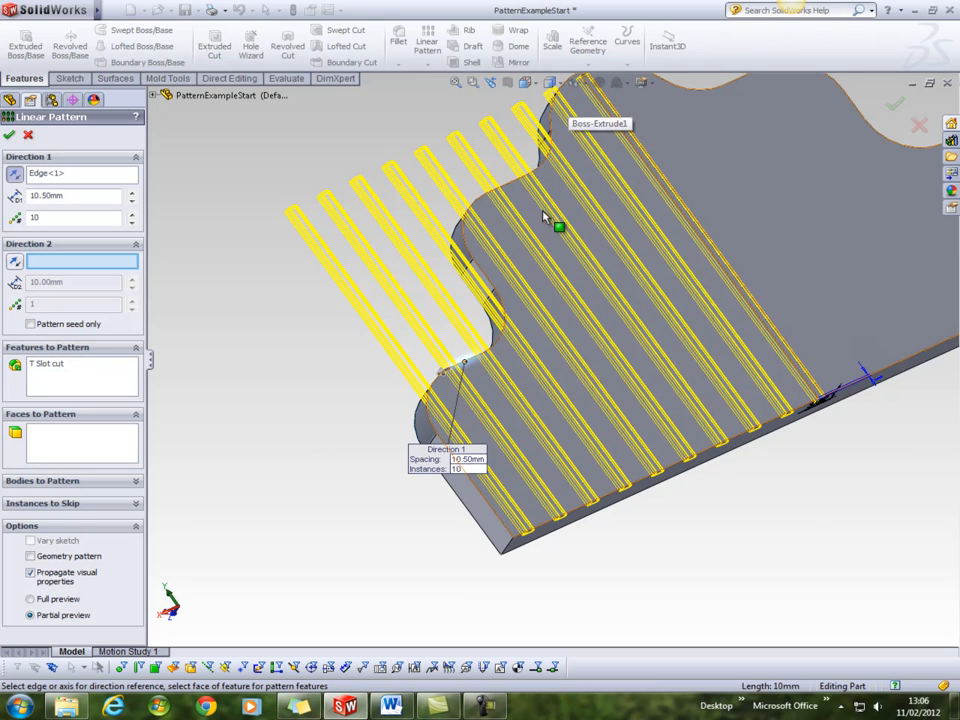
{"action": "middle_click_drag", "start_coordinate": [570, 283], "coordinate": [560, 260]}
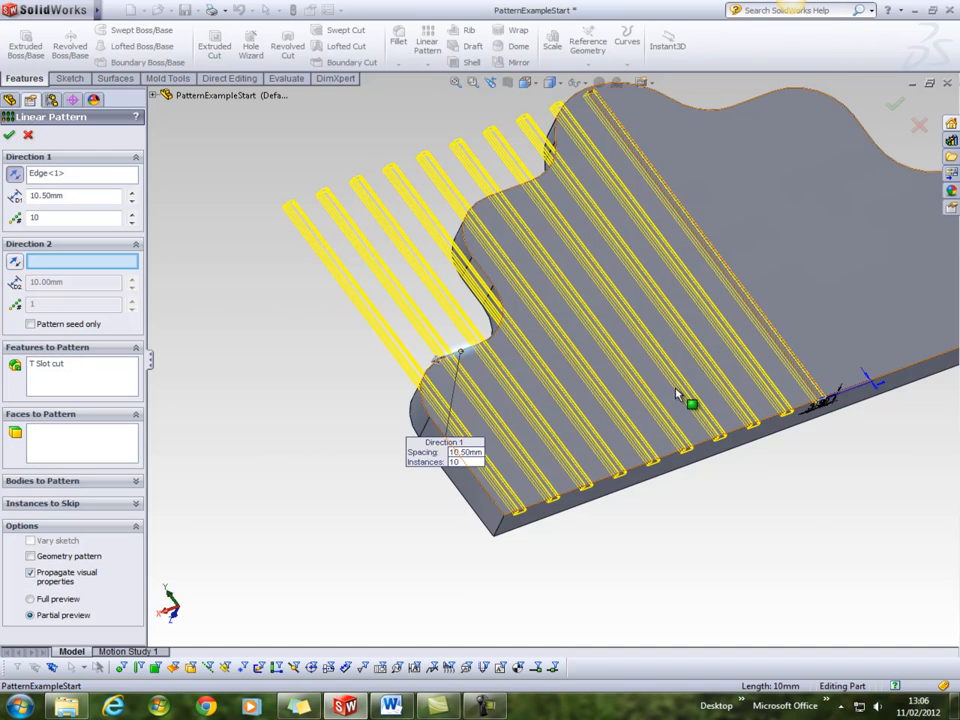
Use the plate's long straight edge as Direction 2, running toward the small slot, and set 10 instances.
{"action": "scroll", "coordinate": [830, 395], "scroll_direction": "up", "scroll_amount": 3}
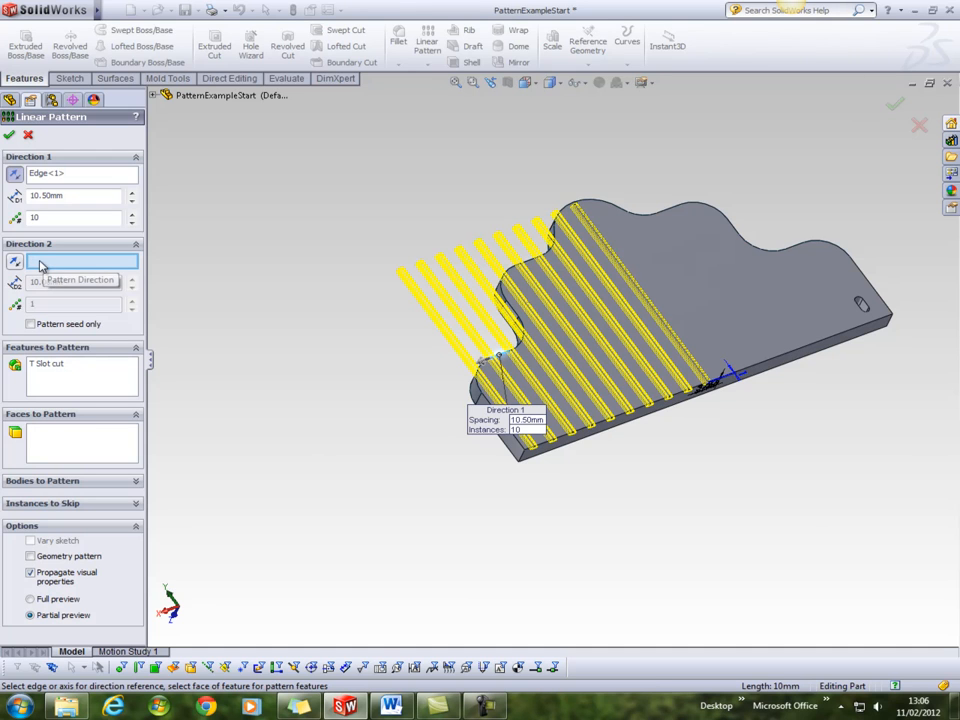
{"action": "left_click", "coordinate": [770, 369]}
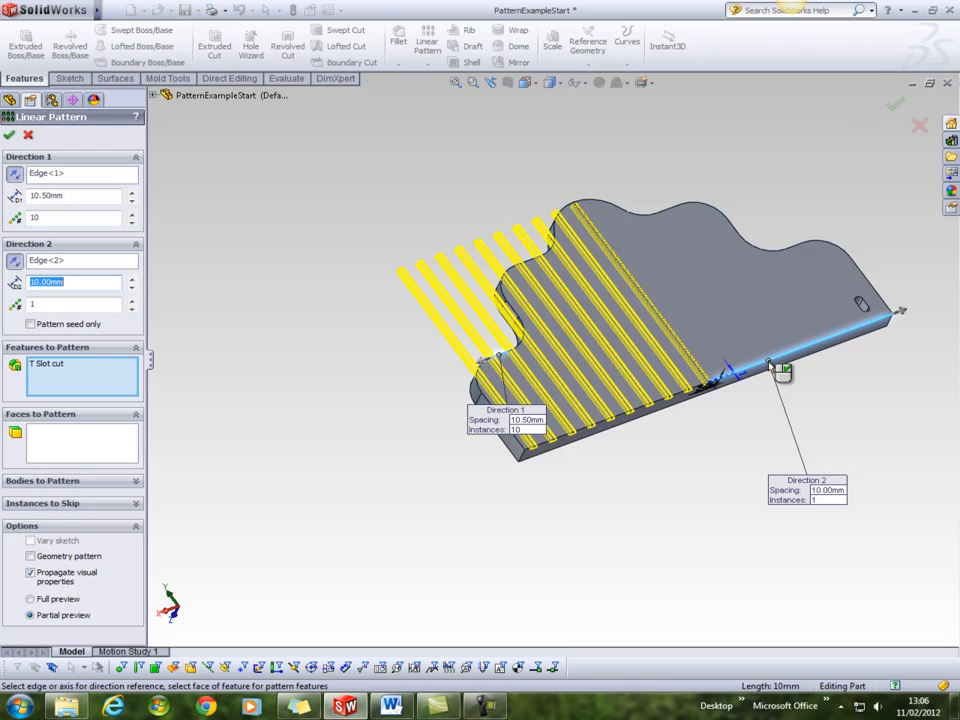
{"action": "left_click", "coordinate": [132, 301]}
{"action": "left_click", "coordinate": [132, 302]}
{"action": "left_click", "coordinate": [132, 302]}
{"action": "left_click", "coordinate": [132, 302]}
{"action": "left_click", "coordinate": [132, 302]}
{"action": "left_click", "coordinate": [132, 302]}
{"action": "left_click", "coordinate": [132, 302]}
{"action": "left_click", "coordinate": [132, 302]}
{"action": "left_click", "coordinate": [132, 302]}
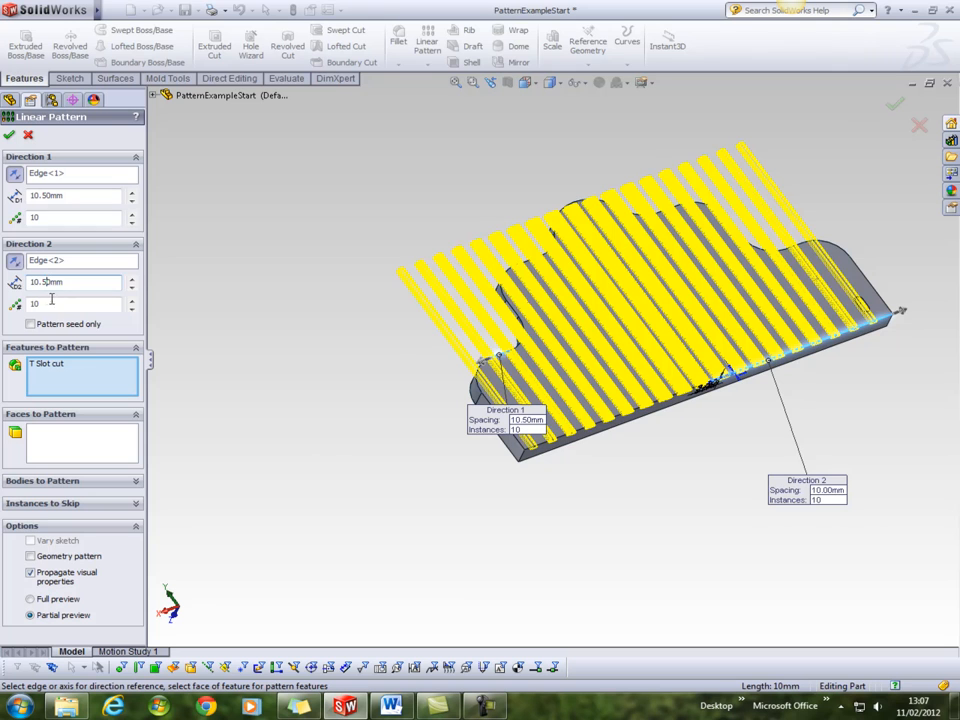
Apply a 10.5 mm spacing to Direction 2, accept the linear pattern and inspect the patterned plate.
{"action": "left_click", "coordinate": [94, 301]}
{"action": "middle_click_drag", "start_coordinate": [879, 354], "coordinate": [834, 384]}
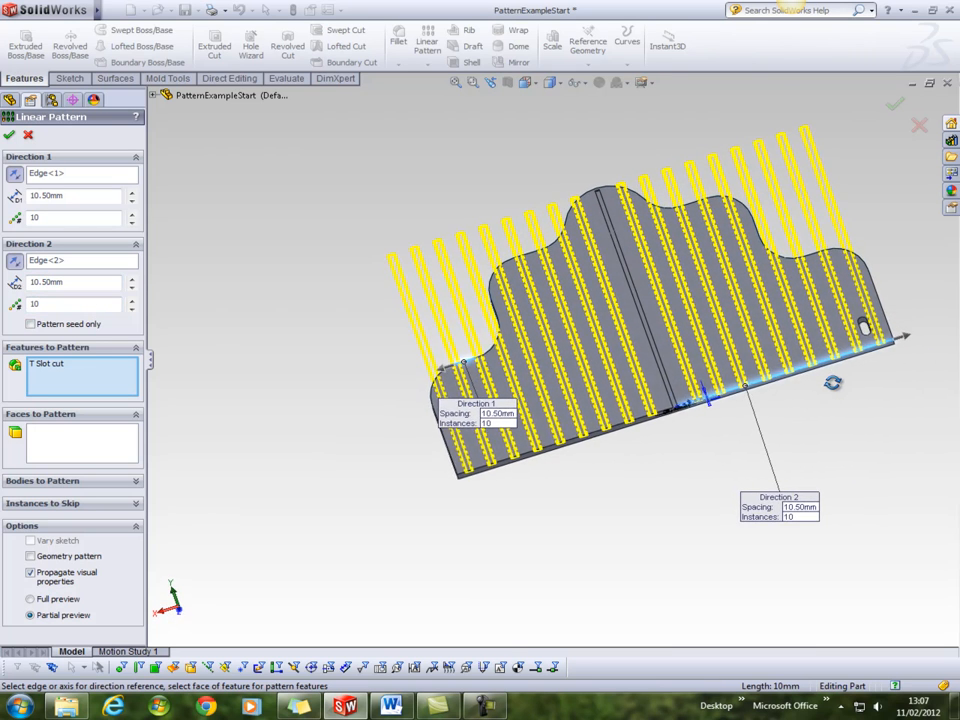
{"action": "scroll", "coordinate": [784, 287], "scroll_direction": "down", "scroll_amount": 2}
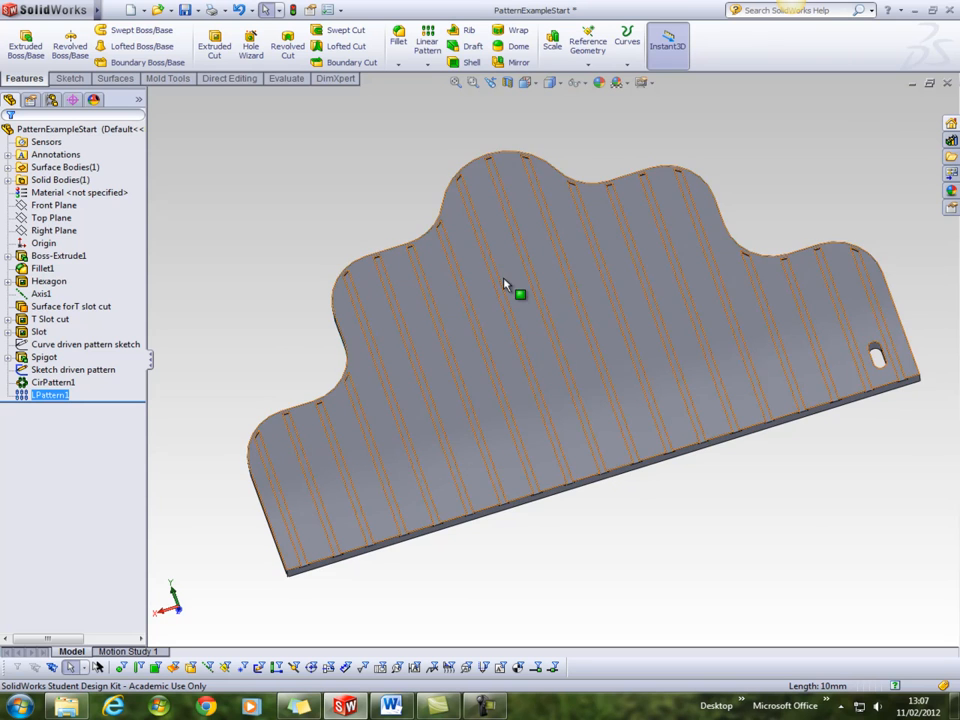
{"action": "middle_click_drag", "start_coordinate": [435, 381], "coordinate": [562, 388]}
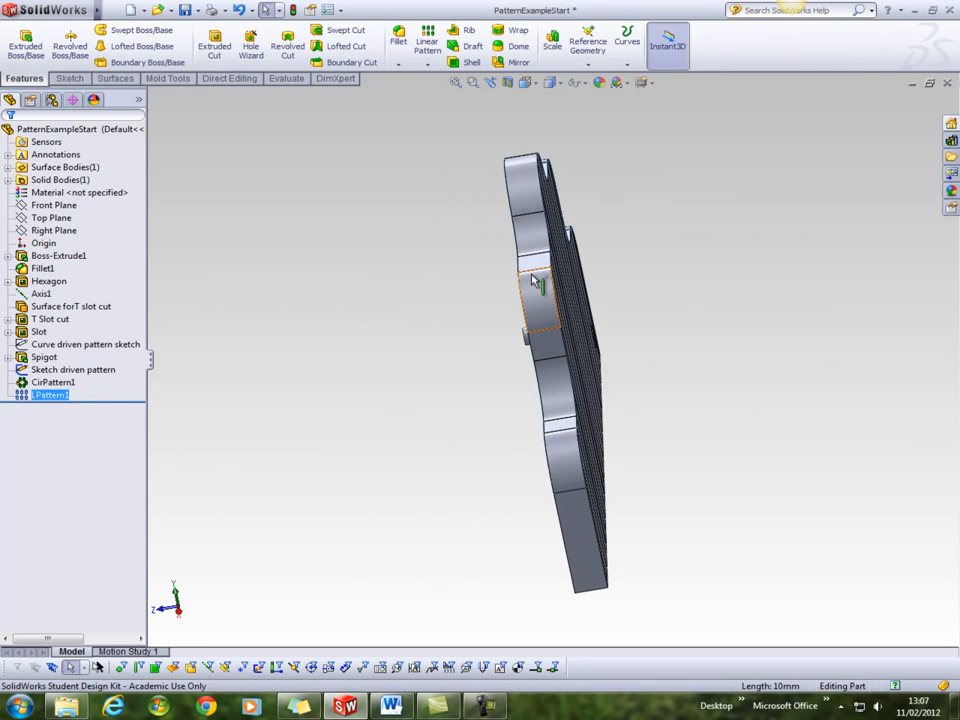
Preview the two pattern sketches on the plate and show the Curve driven pattern sketch.
{"action": "middle_click_drag", "start_coordinate": [659, 231], "coordinate": [319, 339]}
{"action": "middle_click_drag", "start_coordinate": [842, 317], "coordinate": [830, 388]}
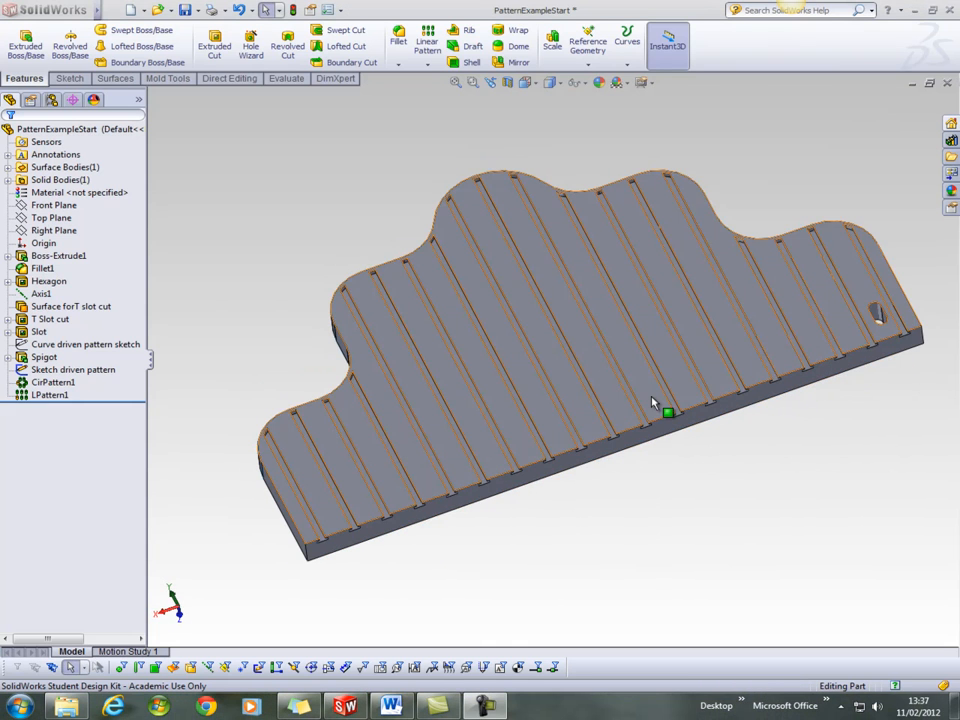
{"action": "middle_click_drag", "start_coordinate": [652, 403], "coordinate": [356, 358]}
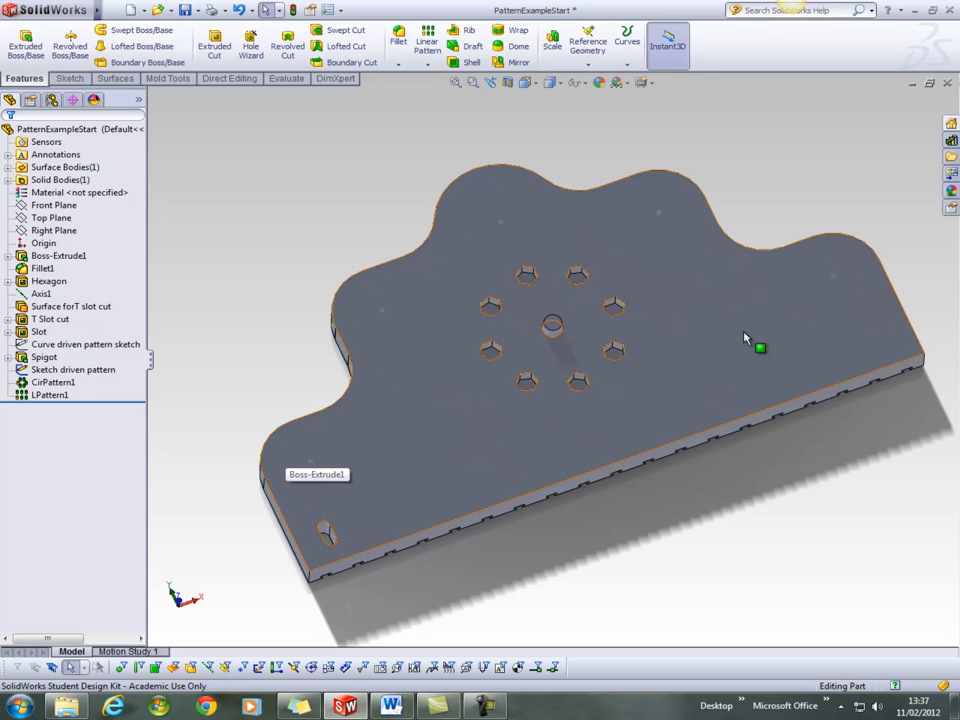
{"action": "left_click", "coordinate": [86, 372]}
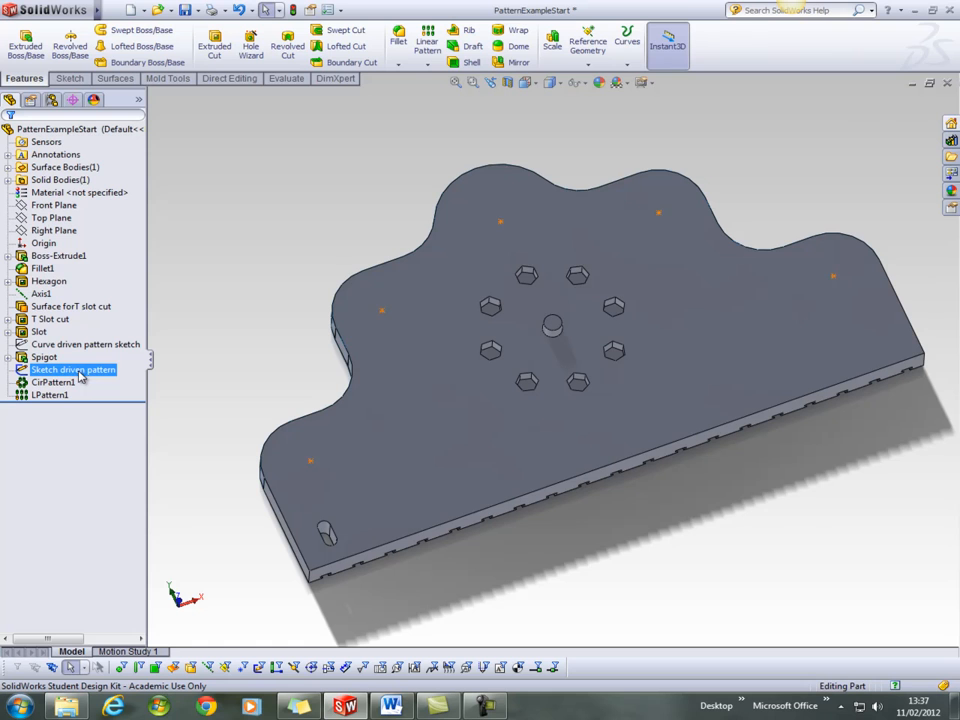
{"action": "left_click", "coordinate": [53, 346]}
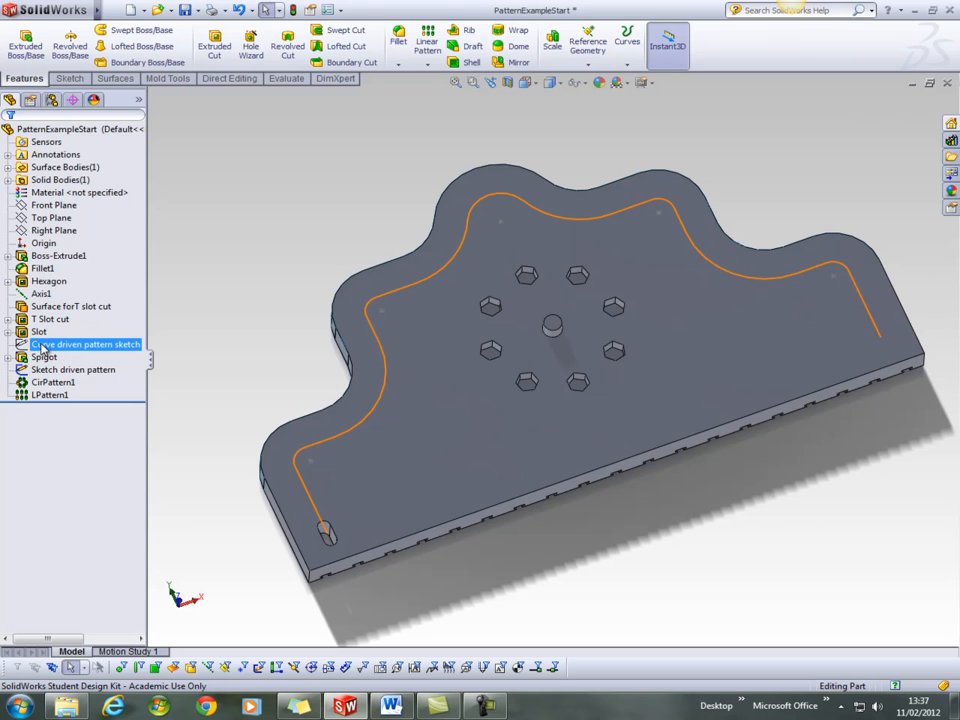
{"action": "right_click", "coordinate": [43, 347]}
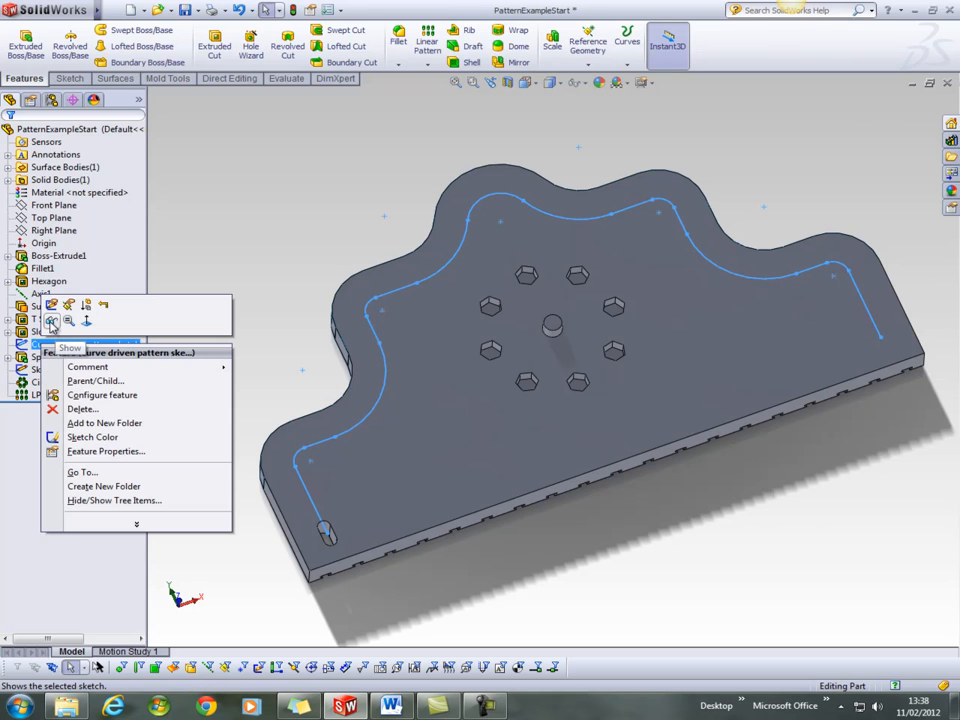
{"action": "left_click", "coordinate": [52, 321]}
{"action": "left_click", "coordinate": [52, 321]}
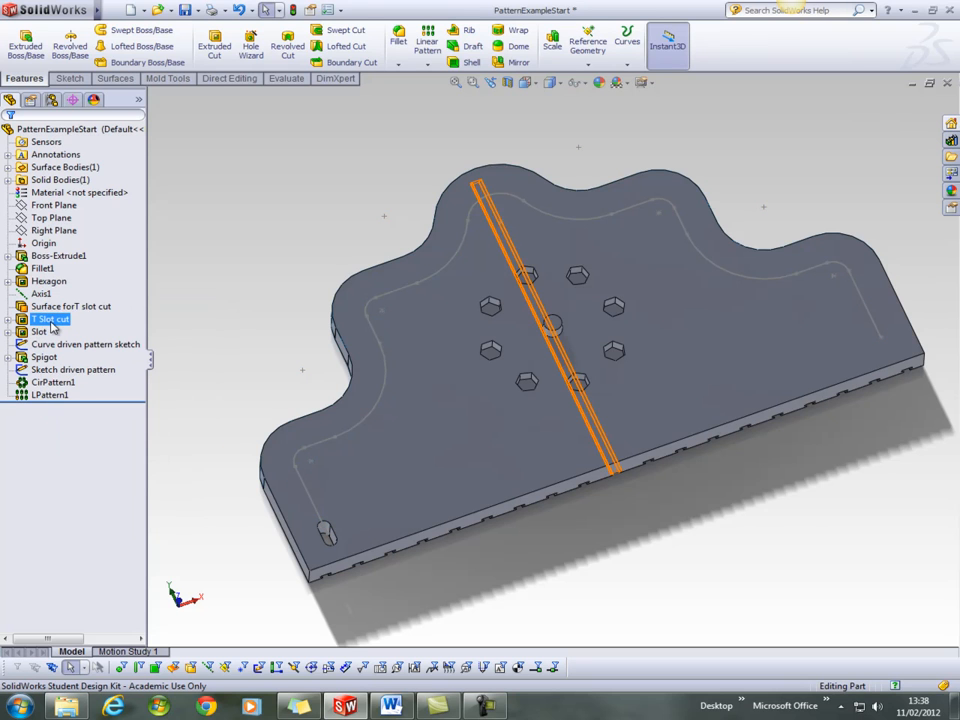
{"action": "middle_click_drag", "start_coordinate": [464, 417], "coordinate": [458, 470]}
{"action": "key", "text": "Escape"}
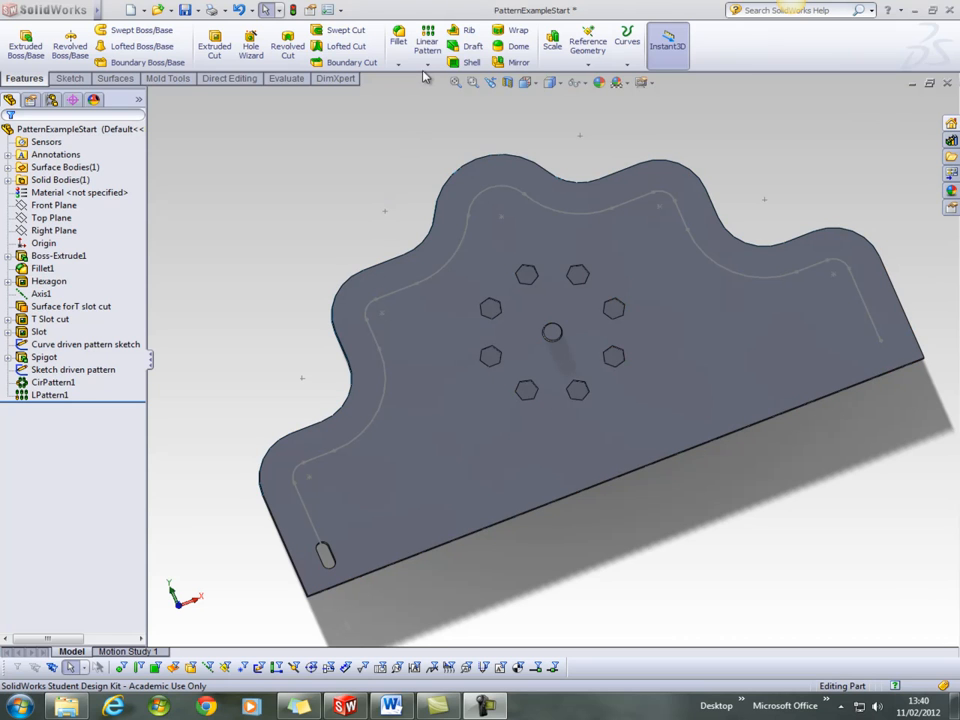
Start a Curve Driven Pattern along the straight sketch line at the small slot and reverse its direction.
{"action": "left_click", "coordinate": [427, 64]}
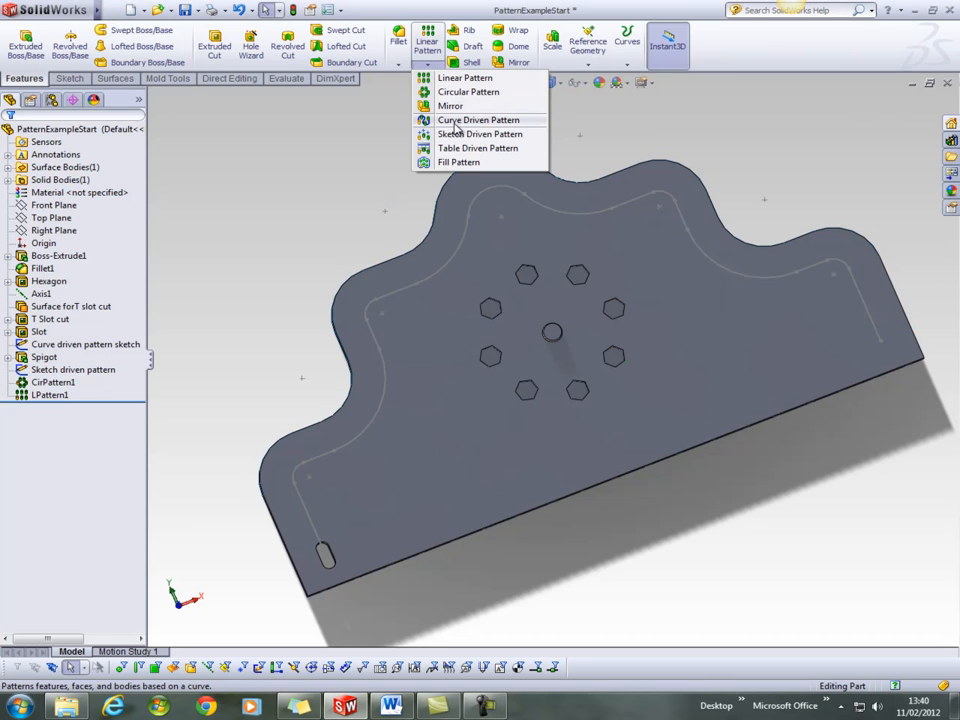
{"action": "left_click", "coordinate": [455, 120]}
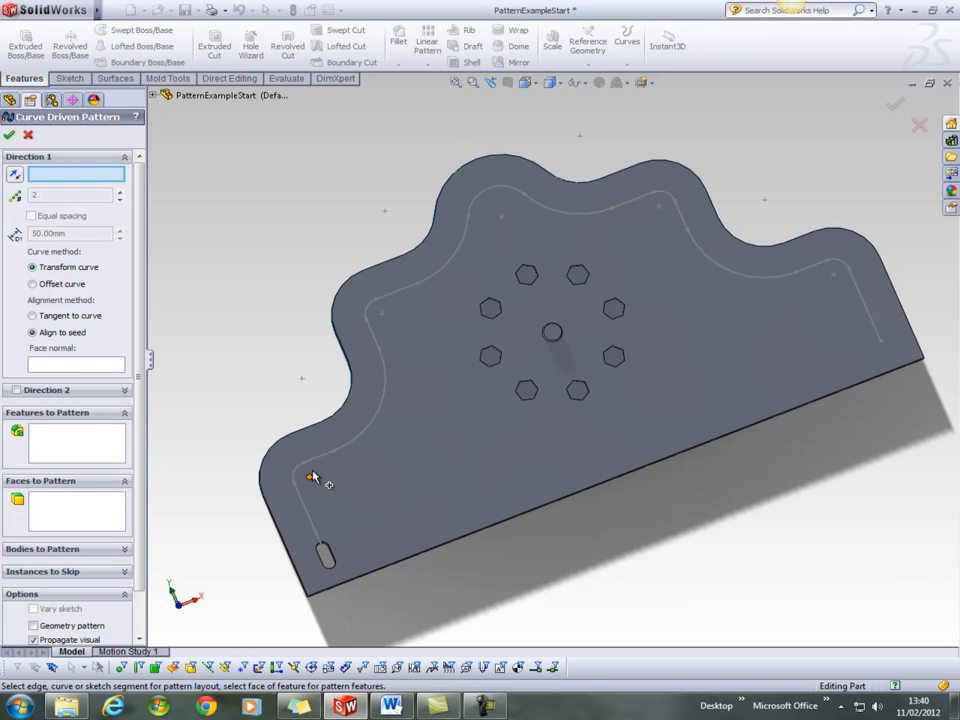
{"action": "left_click", "coordinate": [310, 528]}
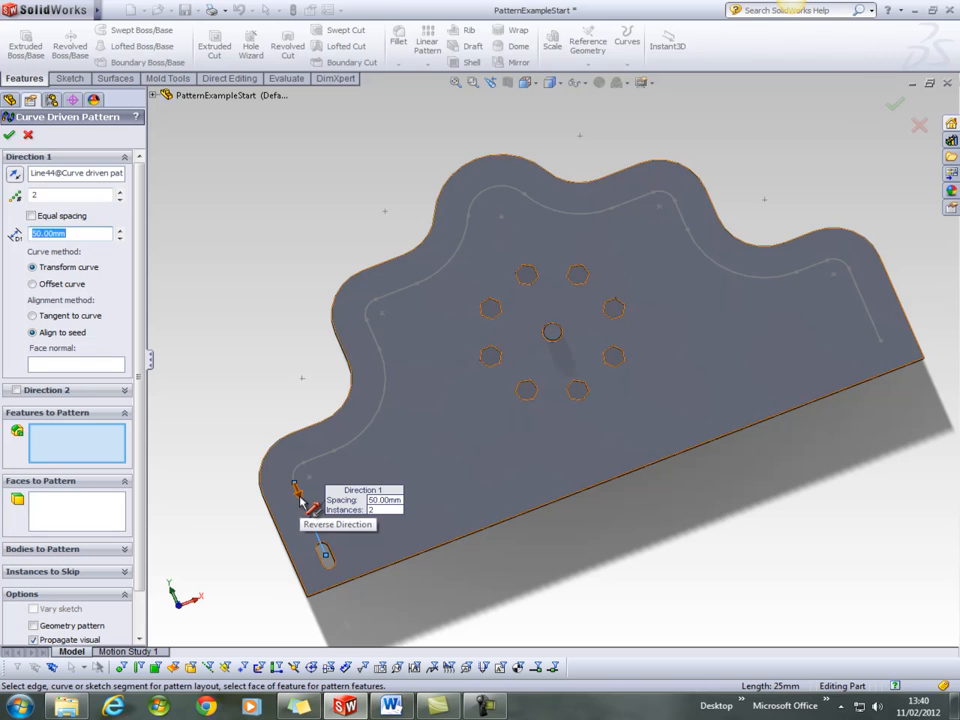
{"action": "left_click", "coordinate": [300, 500]}
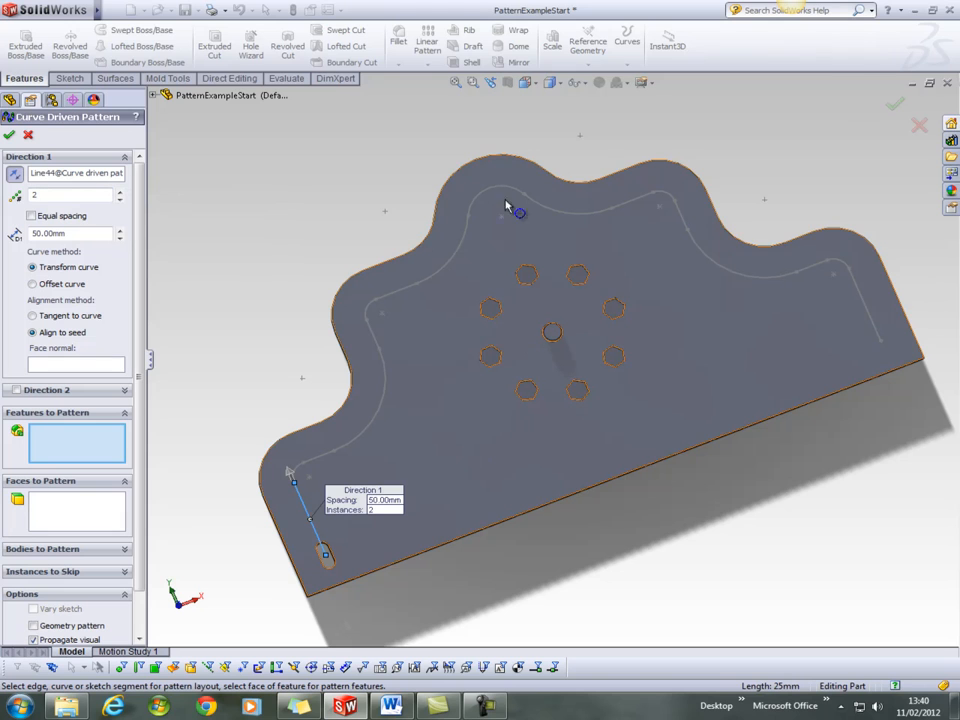
Replace the single line in Direction 1 with the whole Curve driven pattern sketch.
{"action": "left_click", "coordinate": [157, 95]}
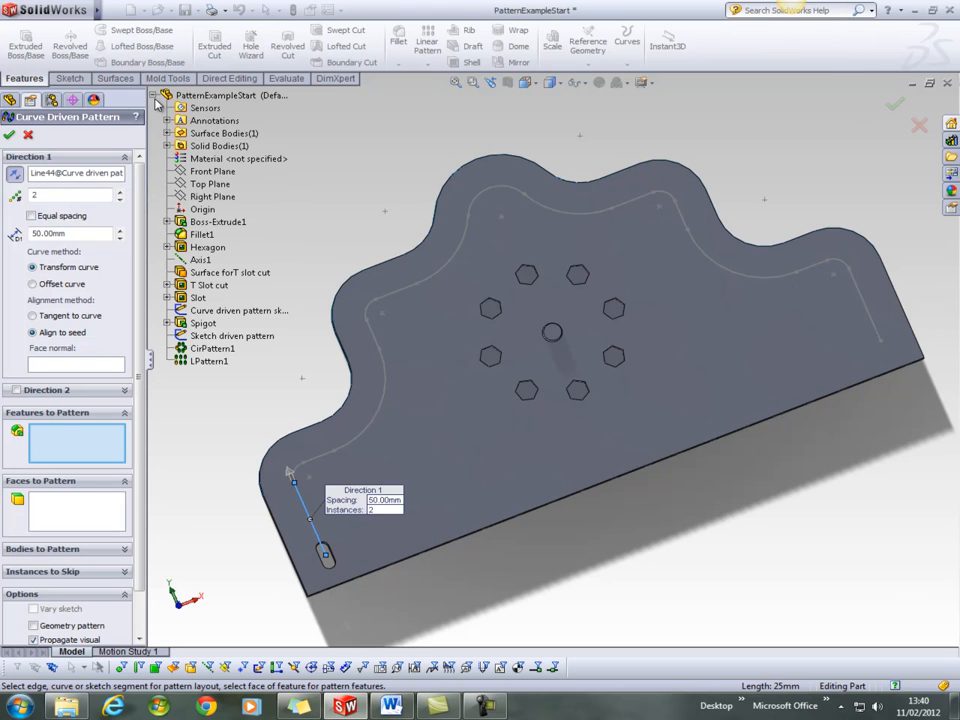
{"action": "left_click", "coordinate": [66, 175]}
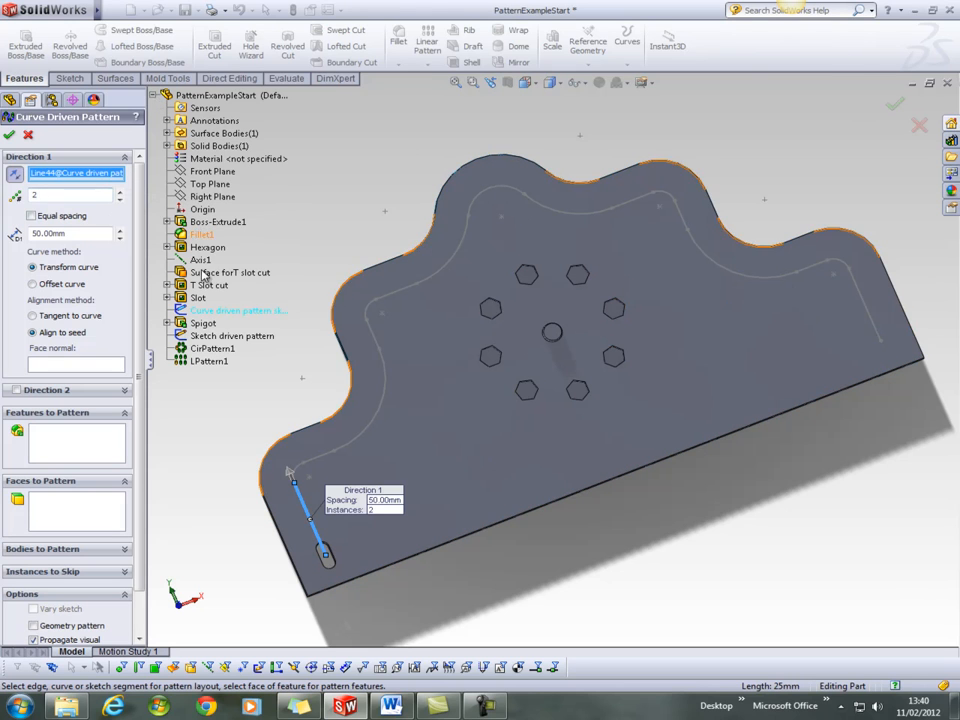
{"action": "left_click", "coordinate": [205, 311]}
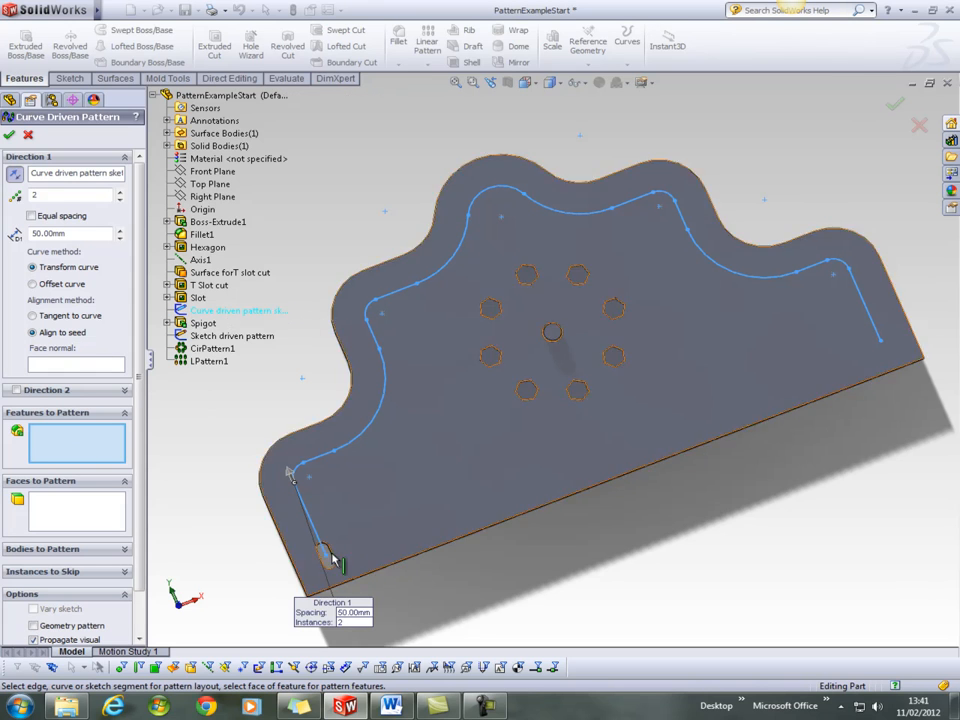
Choose the small slot near the plate's corner as the feature to pattern.
{"action": "middle_click_drag", "start_coordinate": [404, 564], "coordinate": [354, 466]}
{"action": "scroll", "coordinate": [366, 524], "scroll_direction": "down", "scroll_amount": 2}
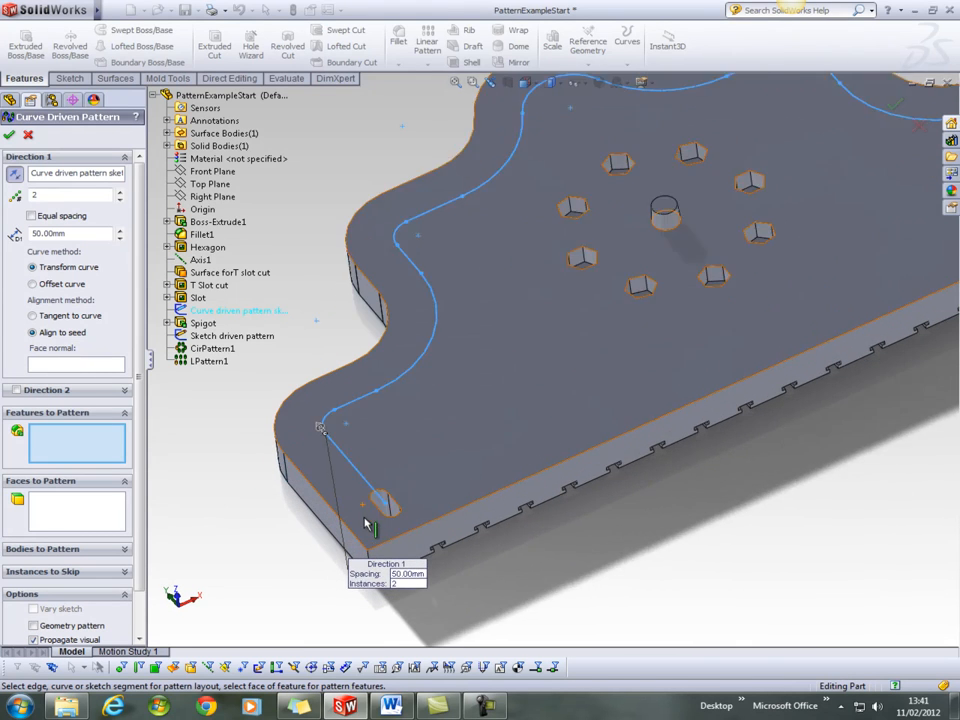
{"action": "scroll", "coordinate": [366, 524], "scroll_direction": "down", "scroll_amount": 2}
{"action": "left_click", "coordinate": [427, 490]}
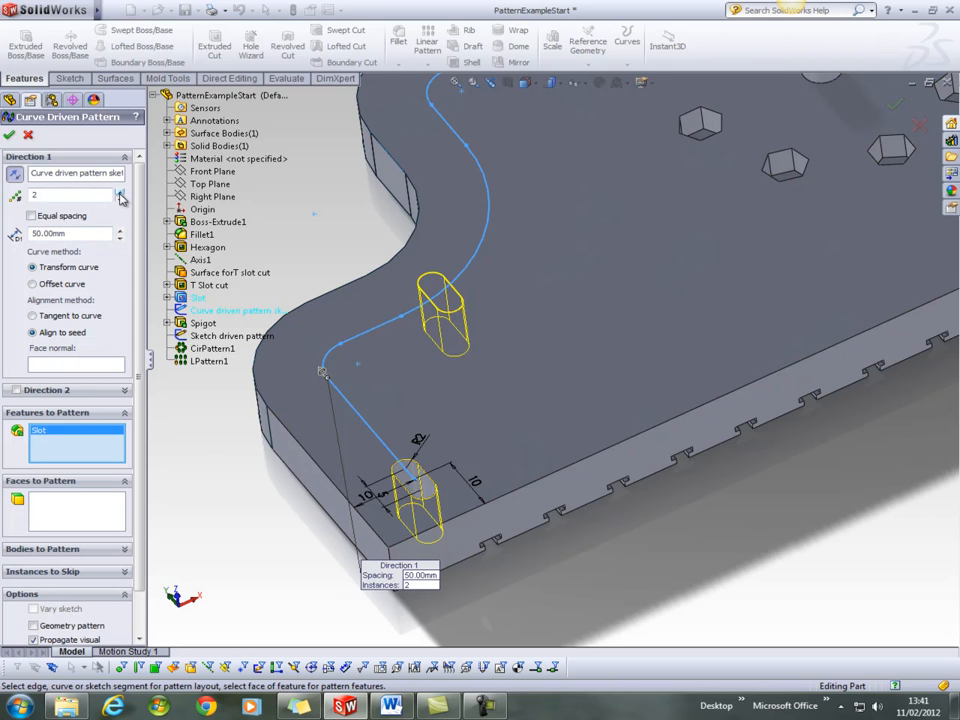
Set 15 equally spaced instances with the Offset curve method and try to accept the pattern.
{"action": "left_click", "coordinate": [67, 196]}
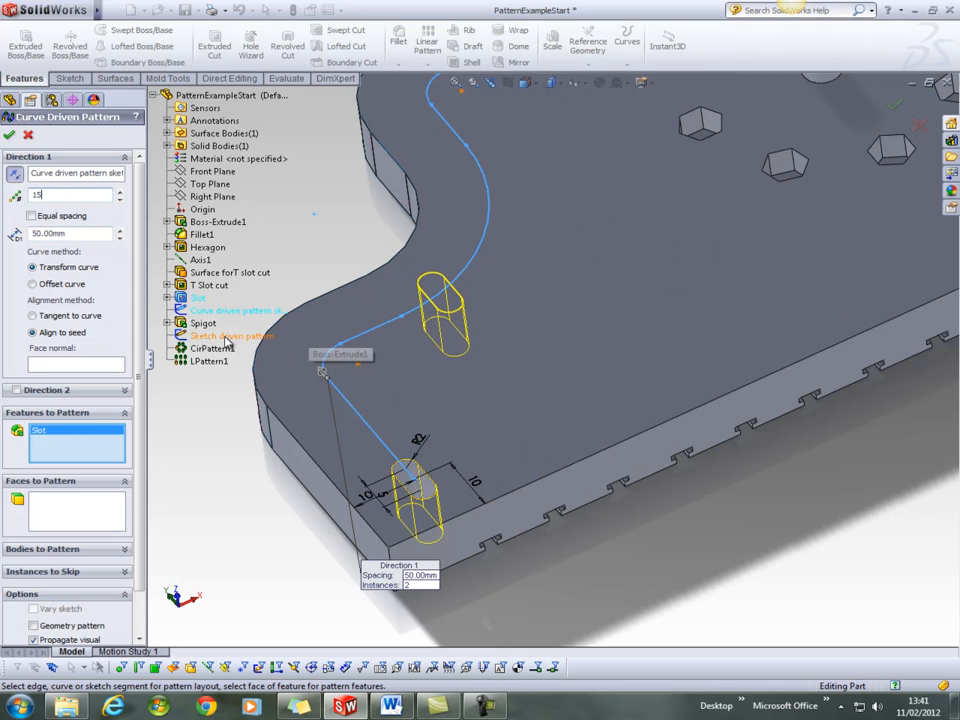
{"action": "left_click", "coordinate": [32, 216]}
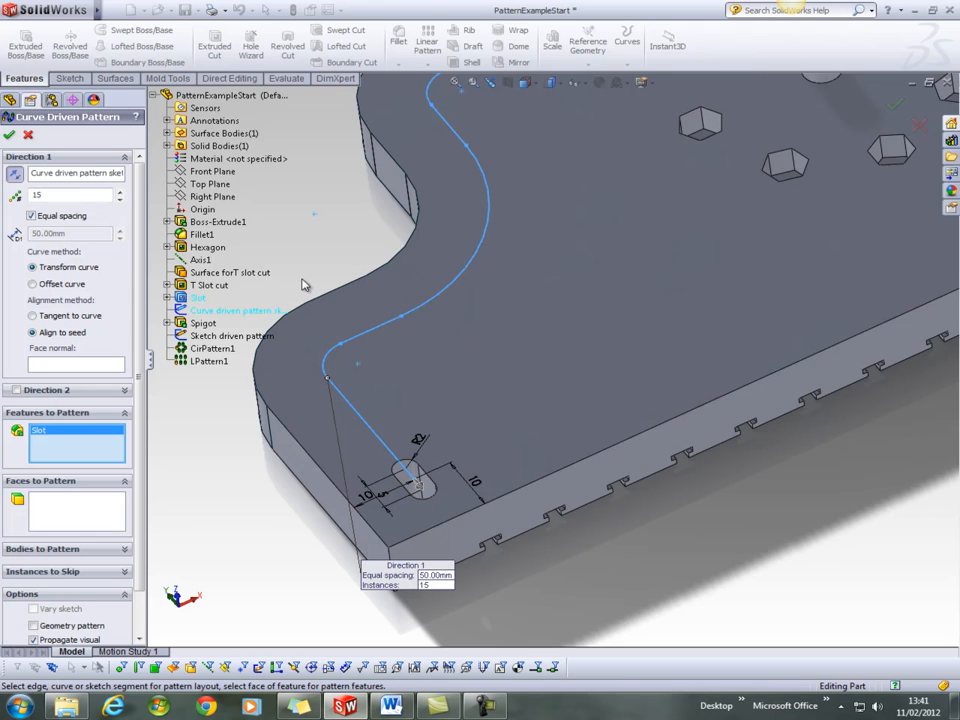
{"action": "scroll", "coordinate": [355, 315], "scroll_direction": "up", "scroll_amount": 6}
{"action": "scroll", "coordinate": [889, 276], "scroll_direction": "down", "scroll_amount": 2}
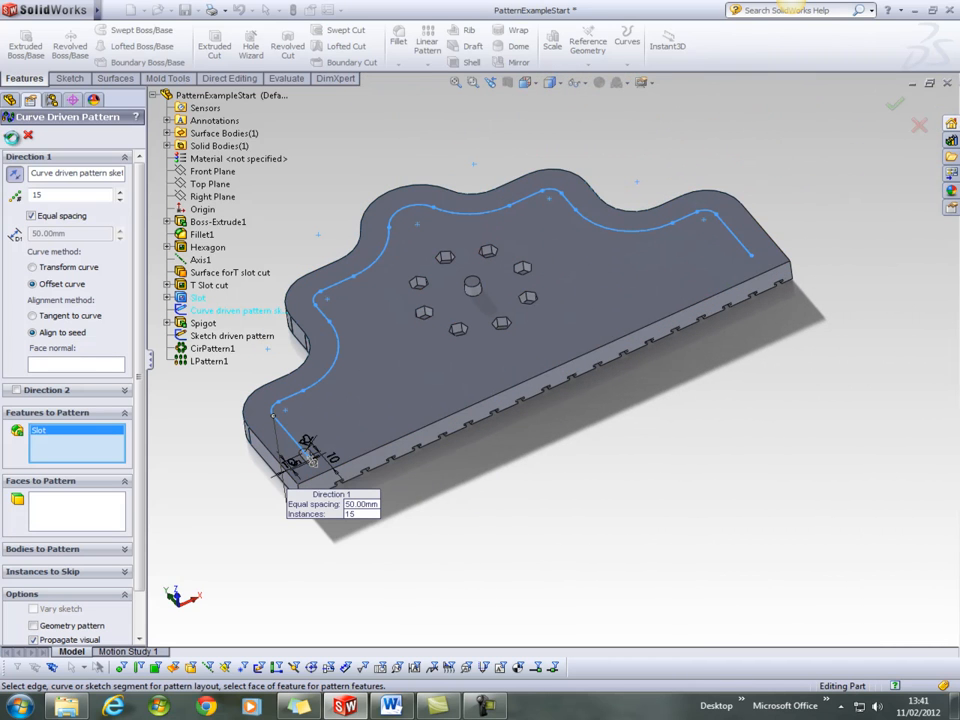
{"action": "left_click", "coordinate": [11, 138]}
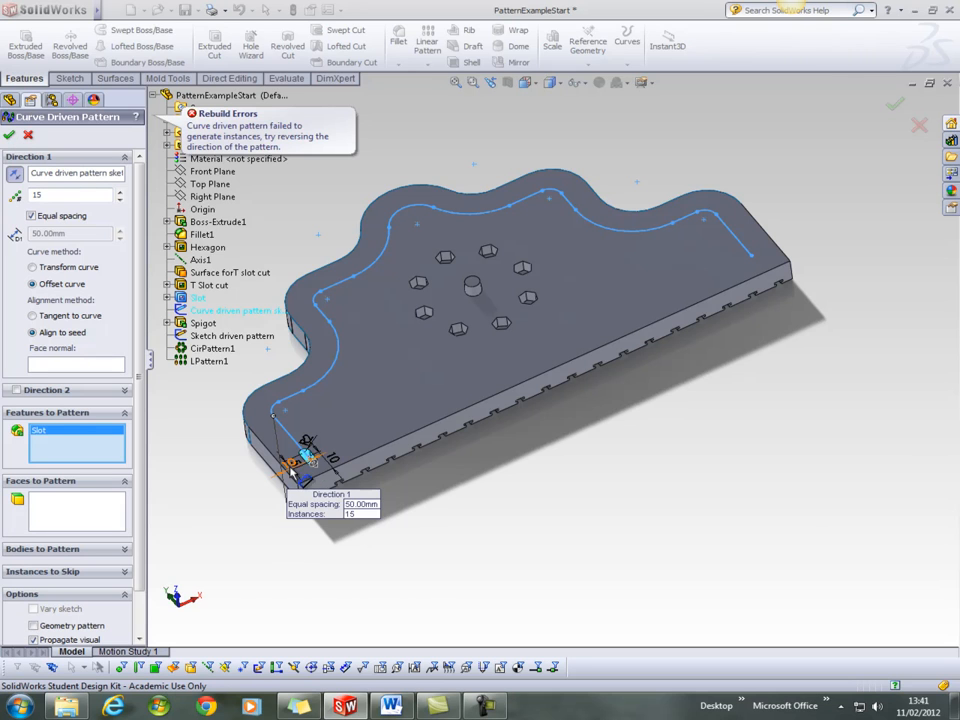
Reverse Direction 1 at the seed slot and check the preview of the copies along the whole curve.
{"action": "scroll", "coordinate": [308, 452], "scroll_direction": "down", "scroll_amount": 5}
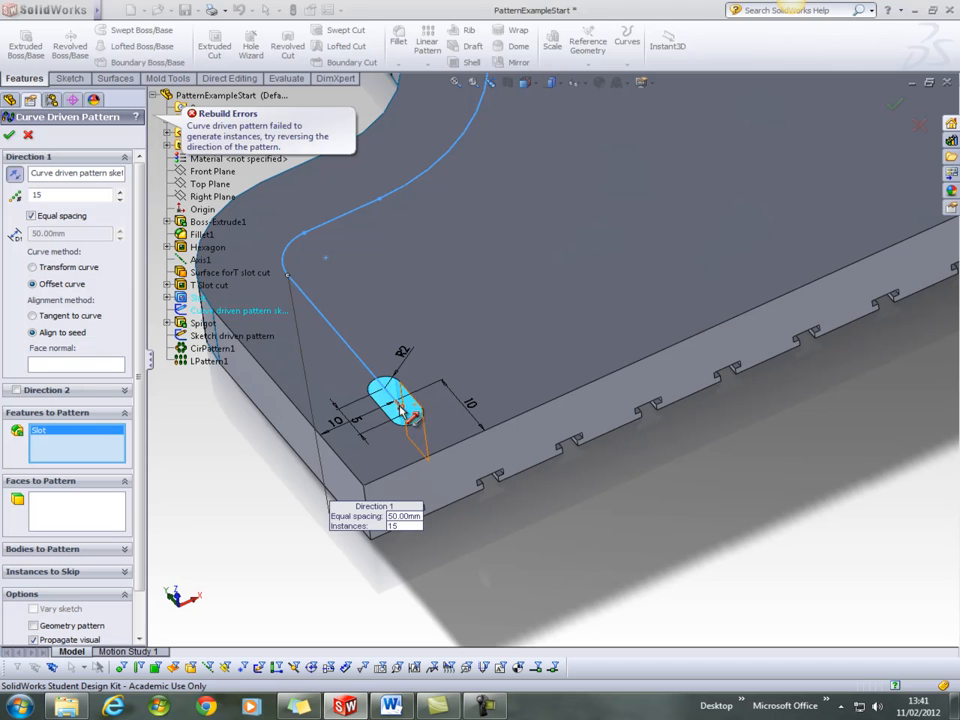
{"action": "left_click", "coordinate": [403, 410]}
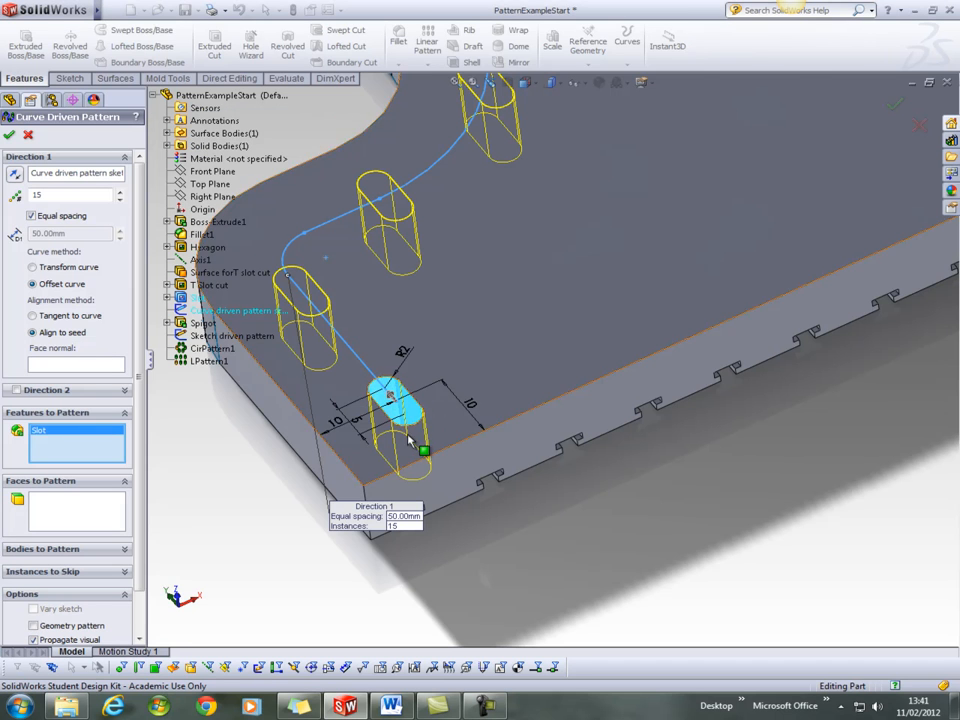
{"action": "scroll", "coordinate": [429, 444], "scroll_direction": "up", "scroll_amount": 10}
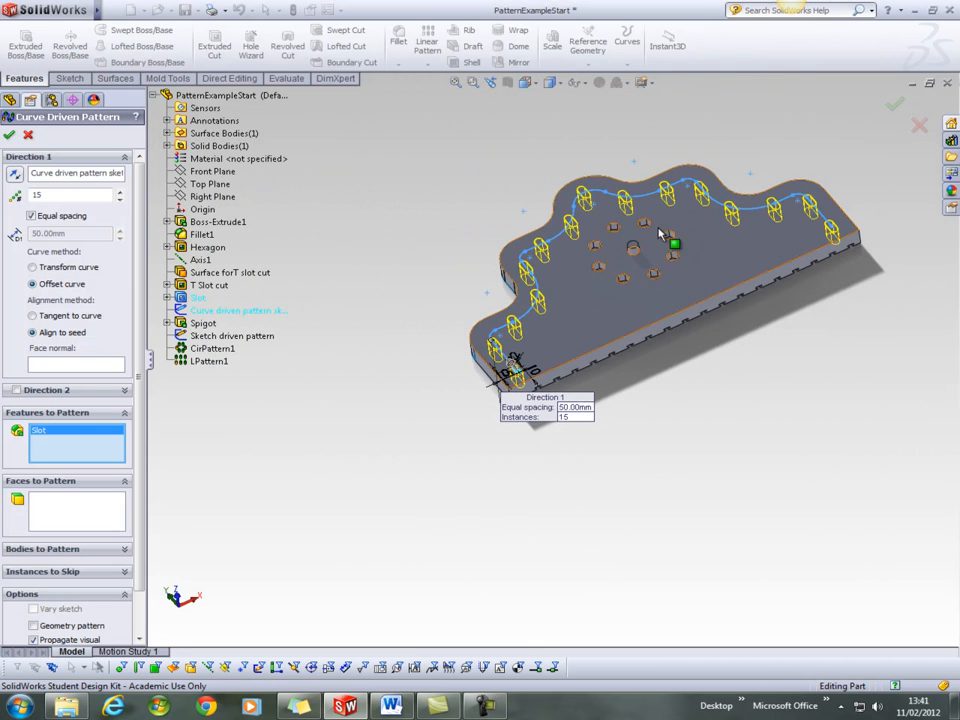
{"action": "scroll", "coordinate": [690, 222], "scroll_direction": "down", "scroll_amount": 5}
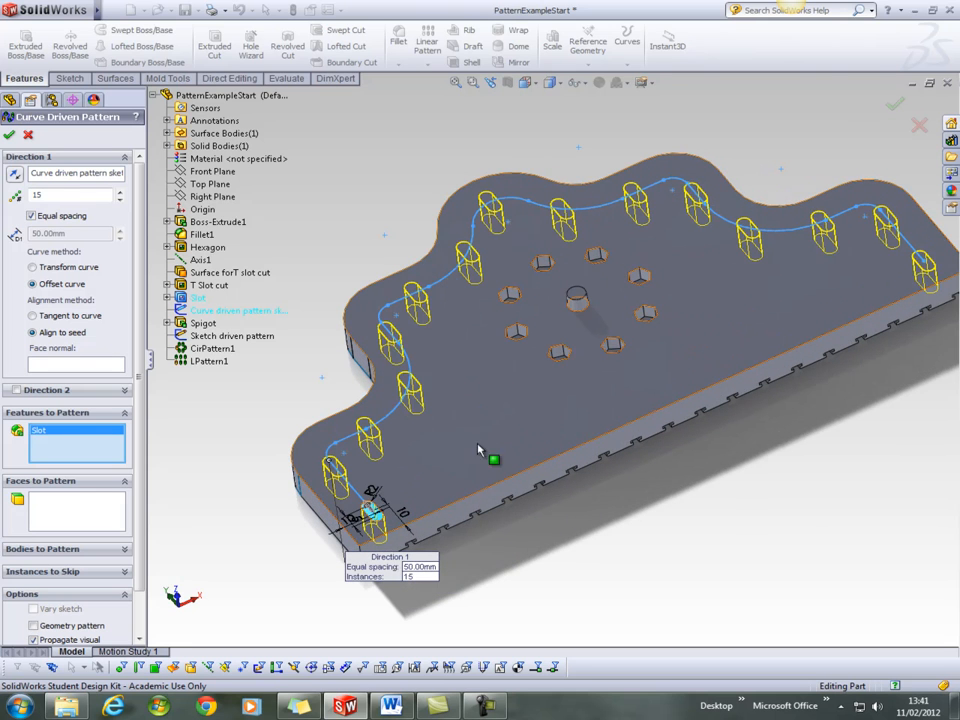
Try a fixed 50 mm spacing for the slot copies and restore equal spacing.
{"action": "middle_click_drag", "start_coordinate": [600, 335], "coordinate": [777, 375]}
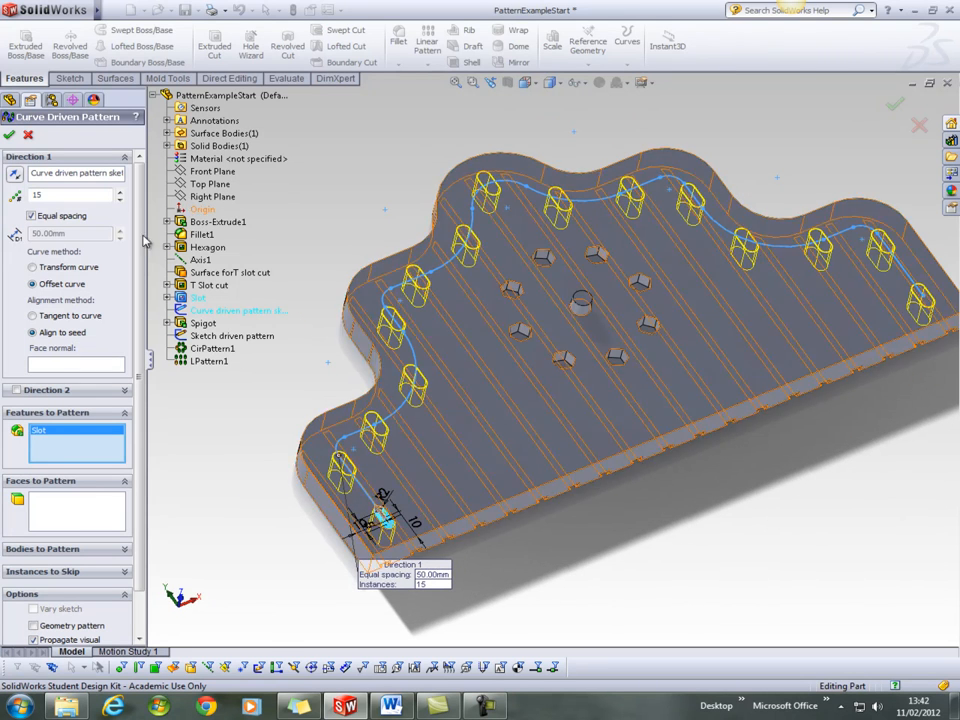
{"action": "left_click", "coordinate": [32, 216]}
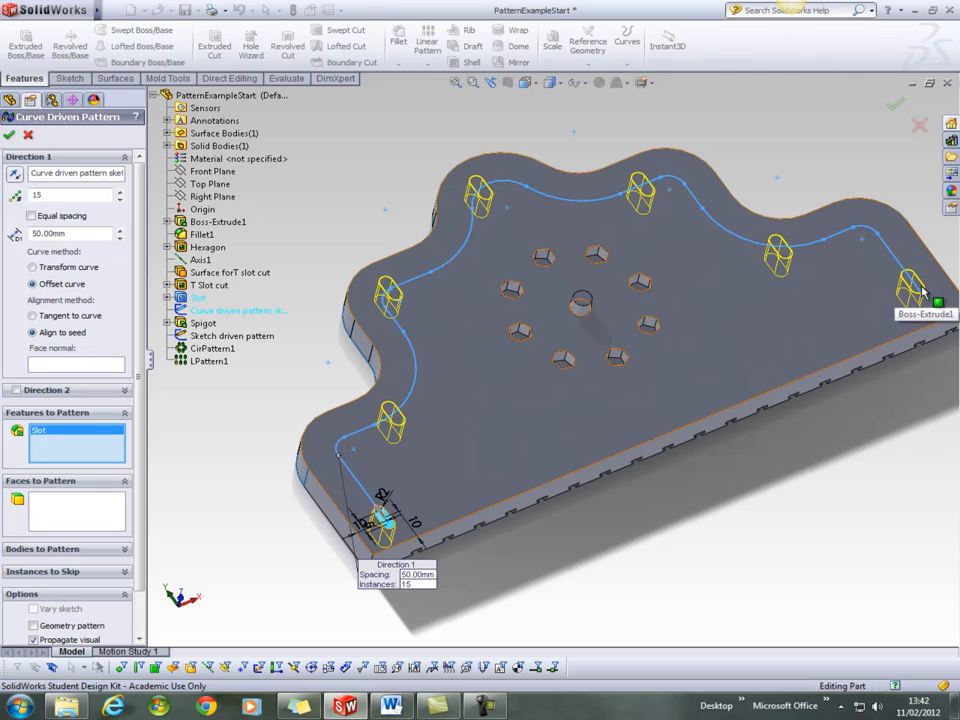
{"action": "left_click", "coordinate": [31, 216]}
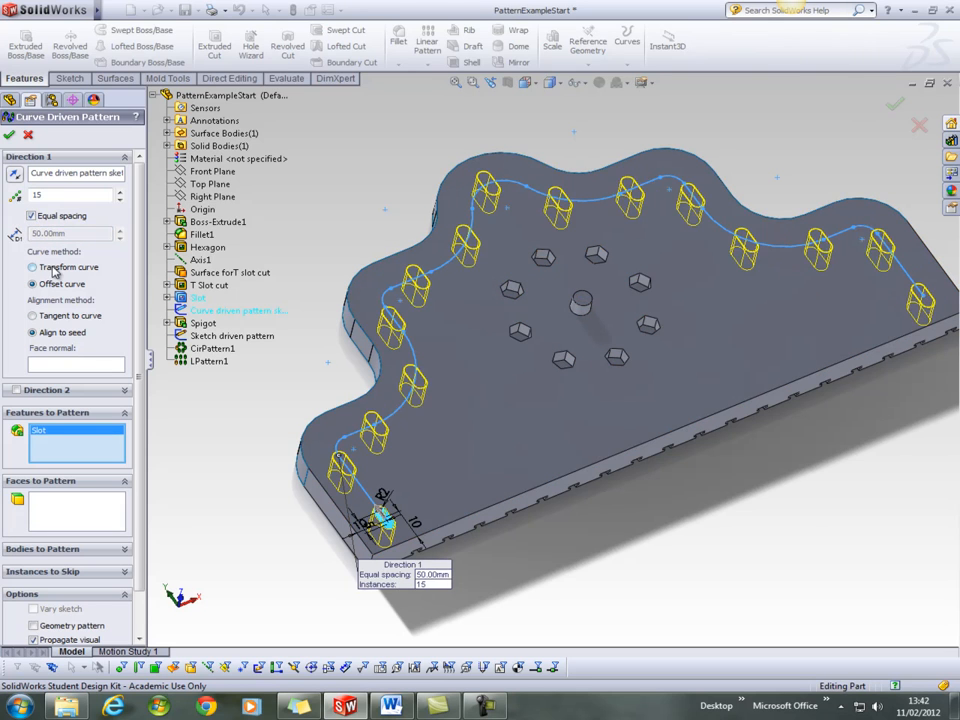
Align the slot copies tangent to the curve instead of to the seed and accept the curve driven pattern.
{"action": "middle_click_drag", "start_coordinate": [647, 332], "coordinate": [592, 441]}
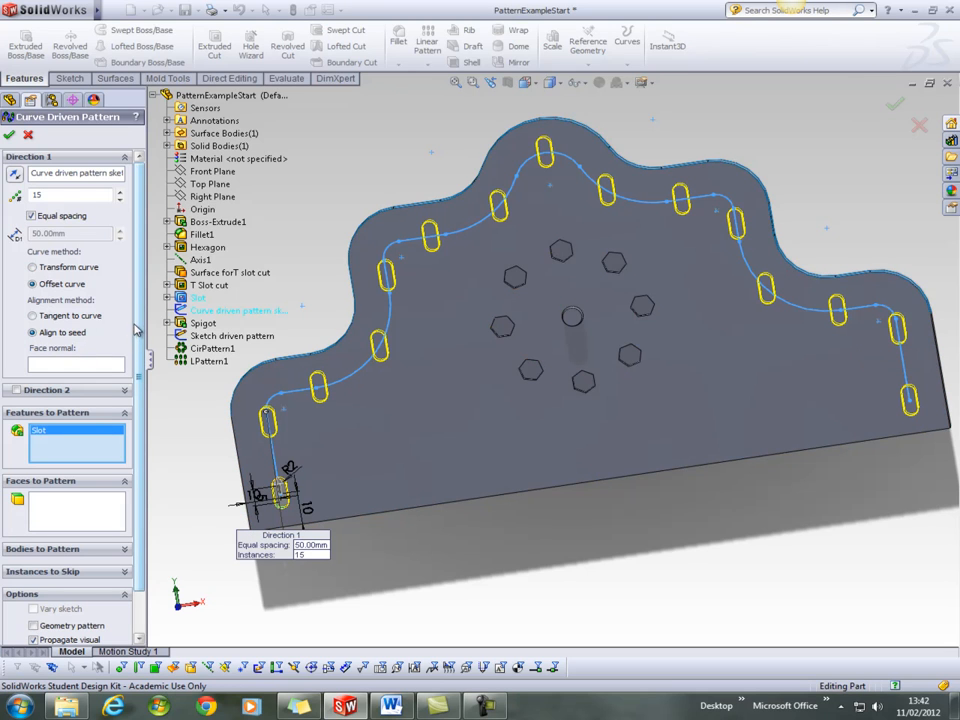
{"action": "scroll", "coordinate": [140, 320], "scroll_direction": "down", "scroll_amount": 2}
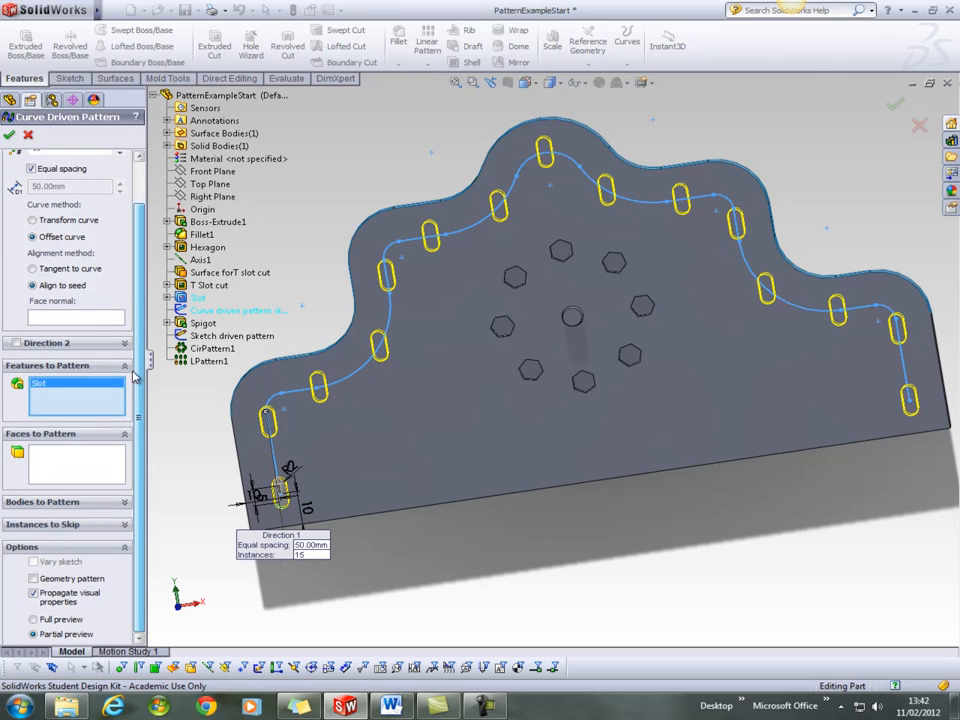
{"action": "left_click", "coordinate": [33, 269]}
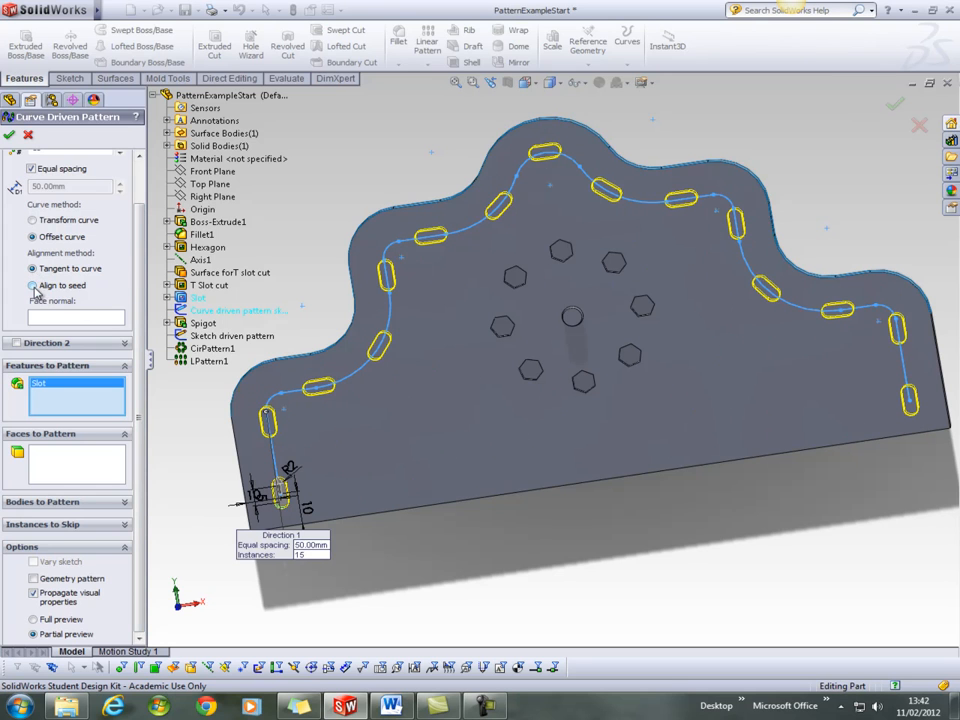
{"action": "left_click", "coordinate": [33, 286]}
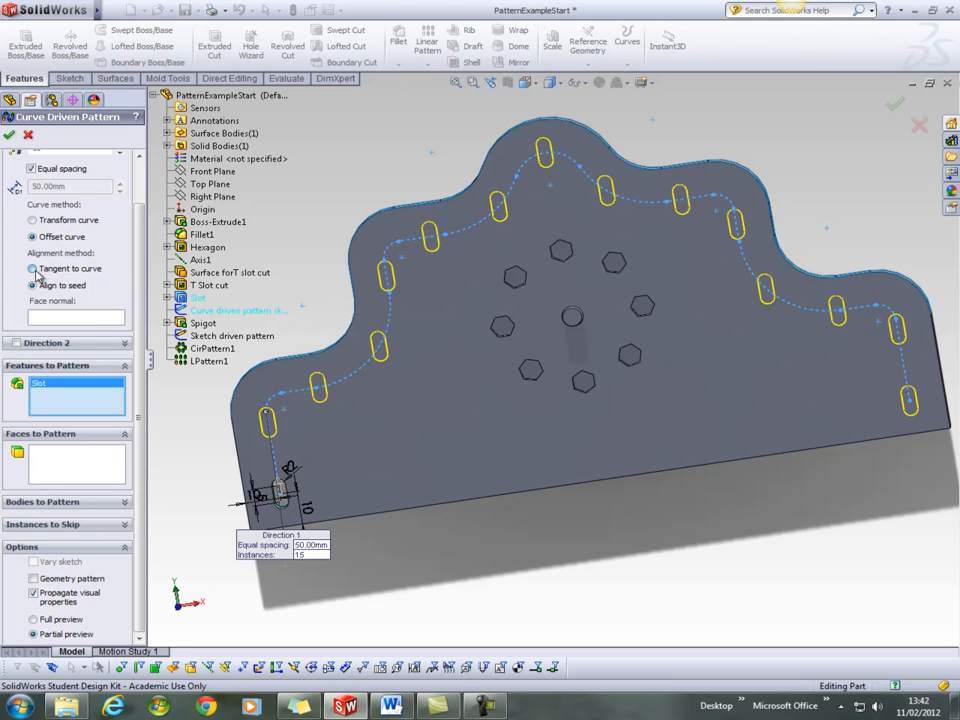
{"action": "left_click", "coordinate": [33, 269]}
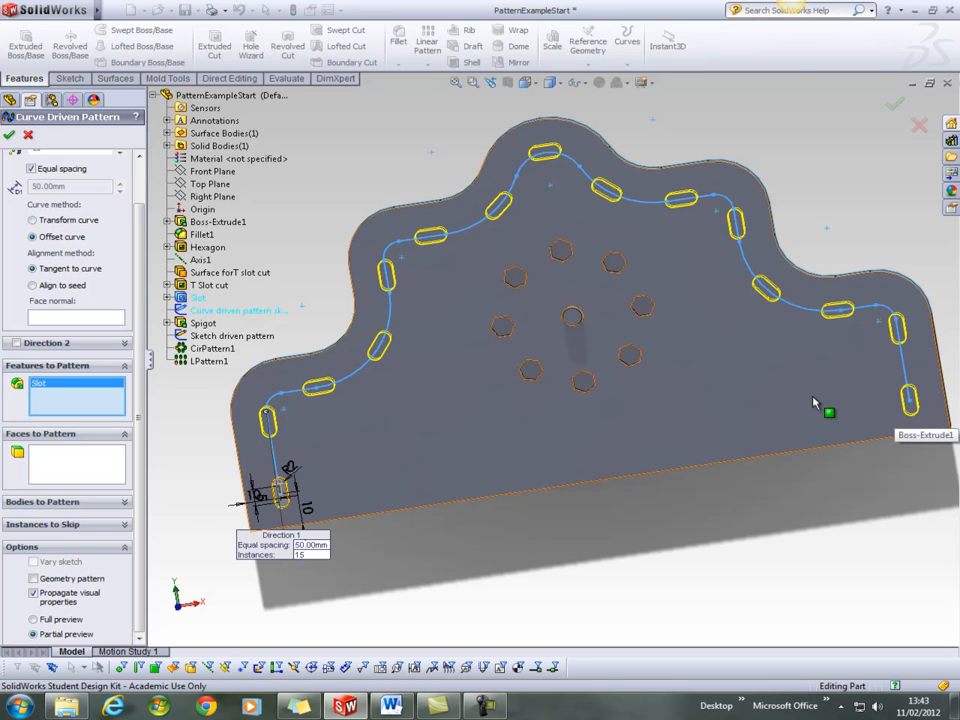
{"action": "left_click", "coordinate": [9, 136]}
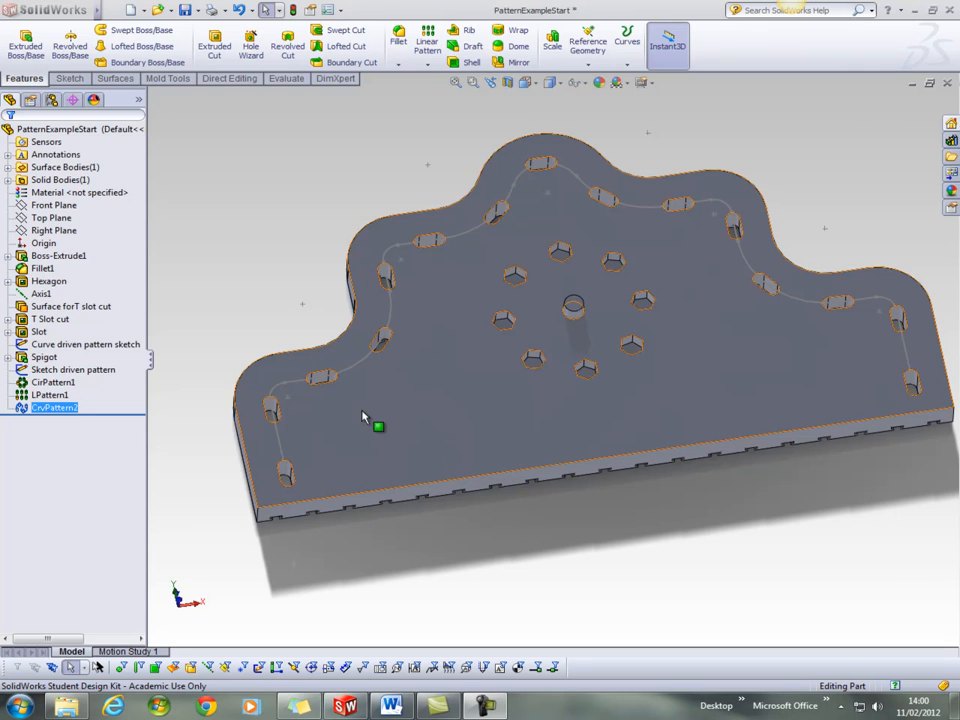
Highlight the Sketch driven pattern sketch to view its points on the plate.
{"action": "left_click", "coordinate": [427, 64]}
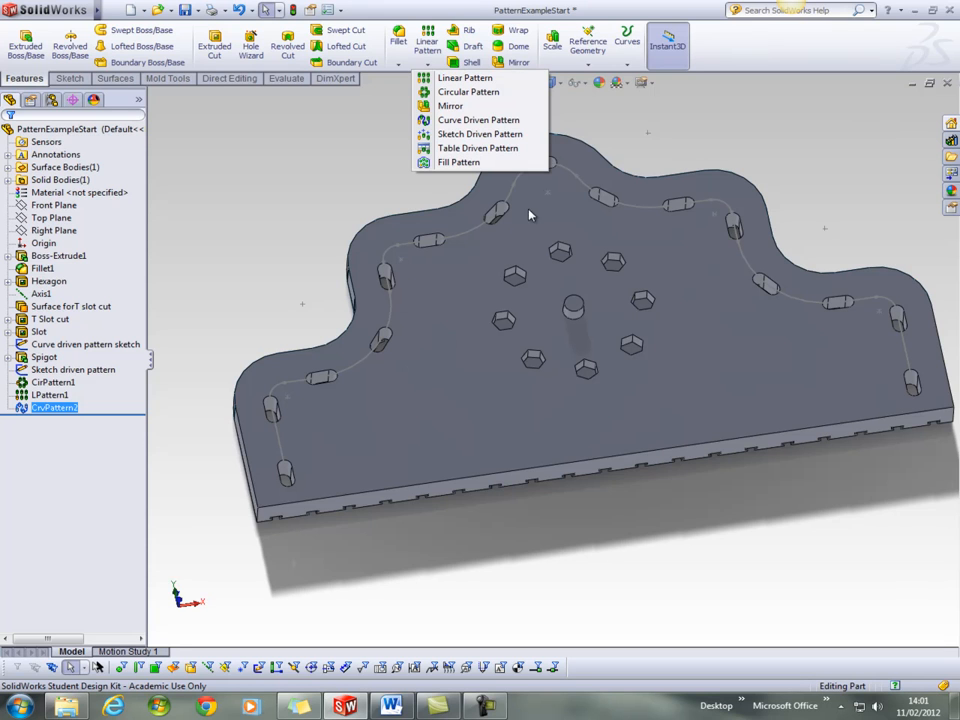
{"action": "left_click", "coordinate": [50, 372]}
{"action": "left_click", "coordinate": [50, 370]}
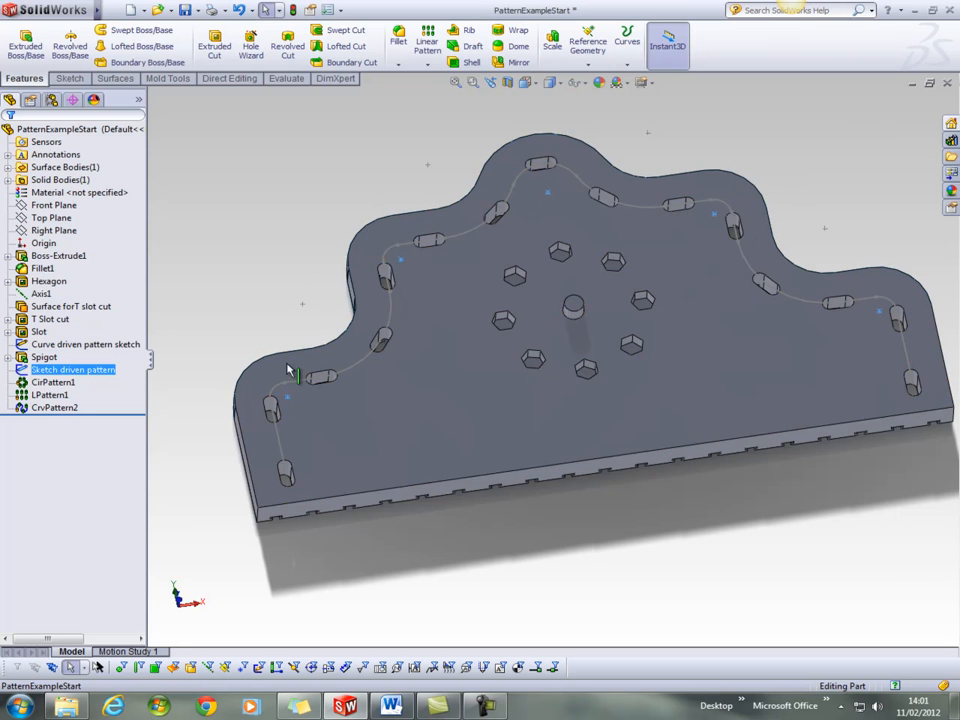
Start a Sketch Driven Pattern, clear the preselected sketch and reselect the Sketch driven pattern sketch as the layout.
{"action": "middle_click_drag", "start_coordinate": [459, 394], "coordinate": [457, 443]}
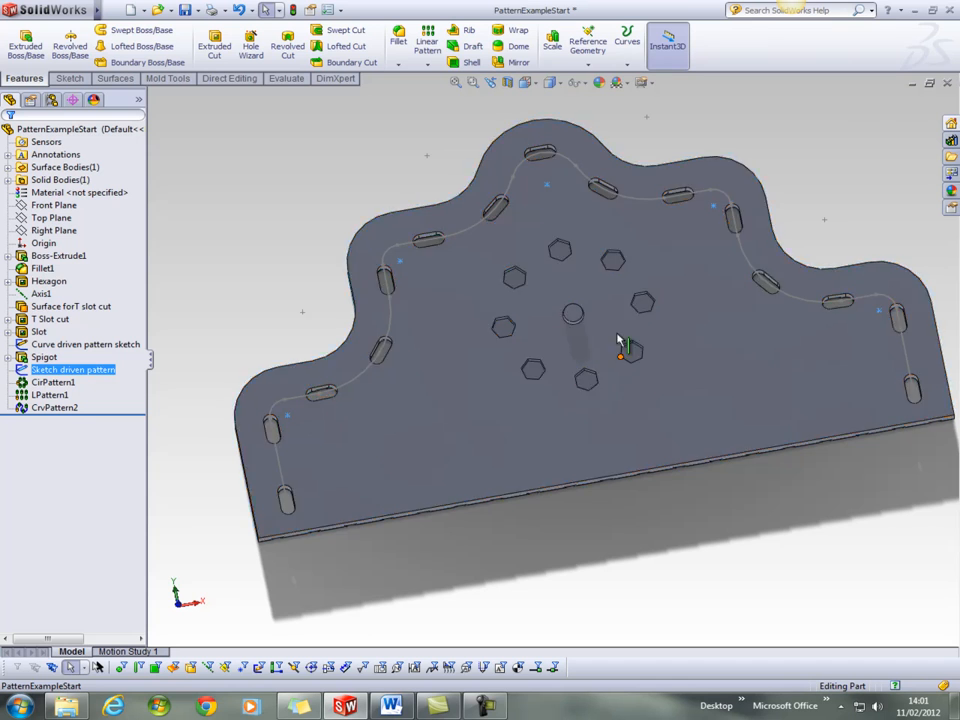
{"action": "middle_click_drag", "start_coordinate": [583, 381], "coordinate": [577, 310]}
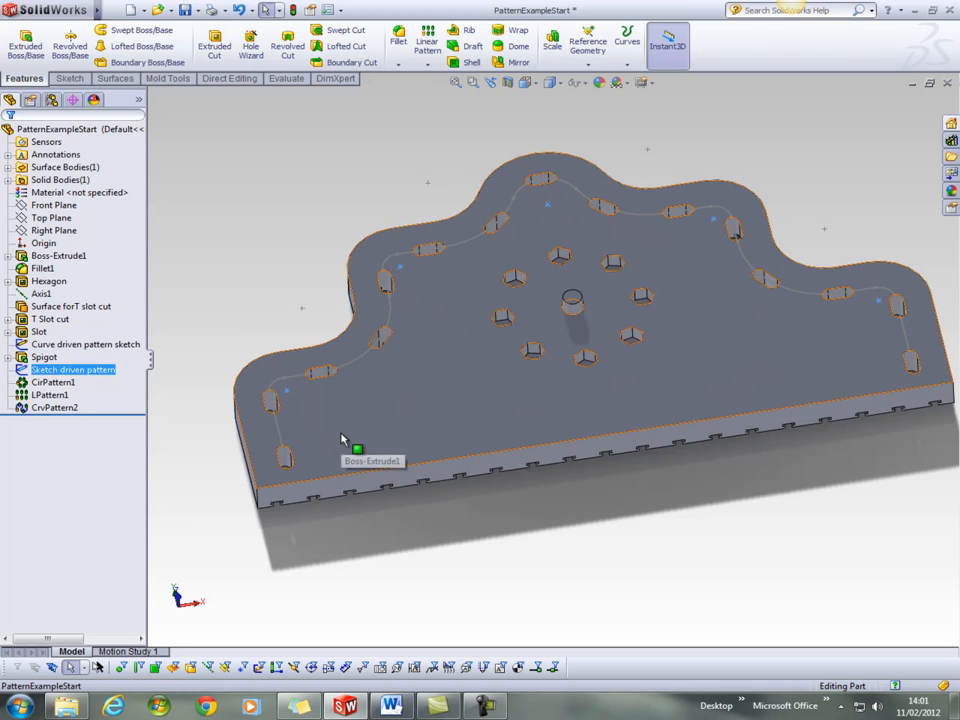
{"action": "left_click", "coordinate": [427, 65]}
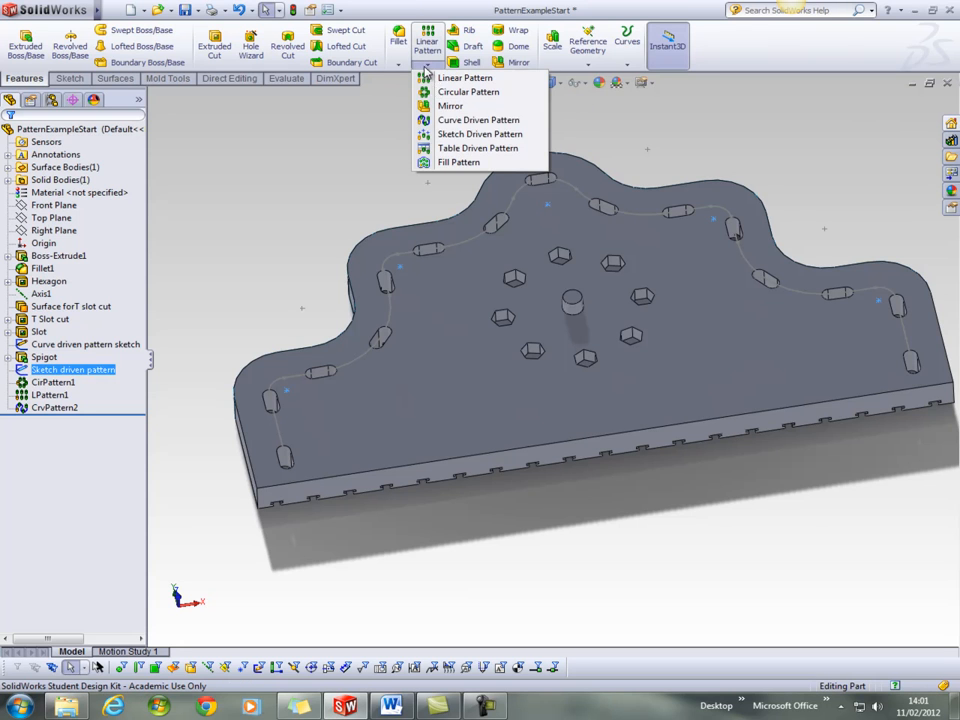
{"action": "left_click", "coordinate": [450, 135]}
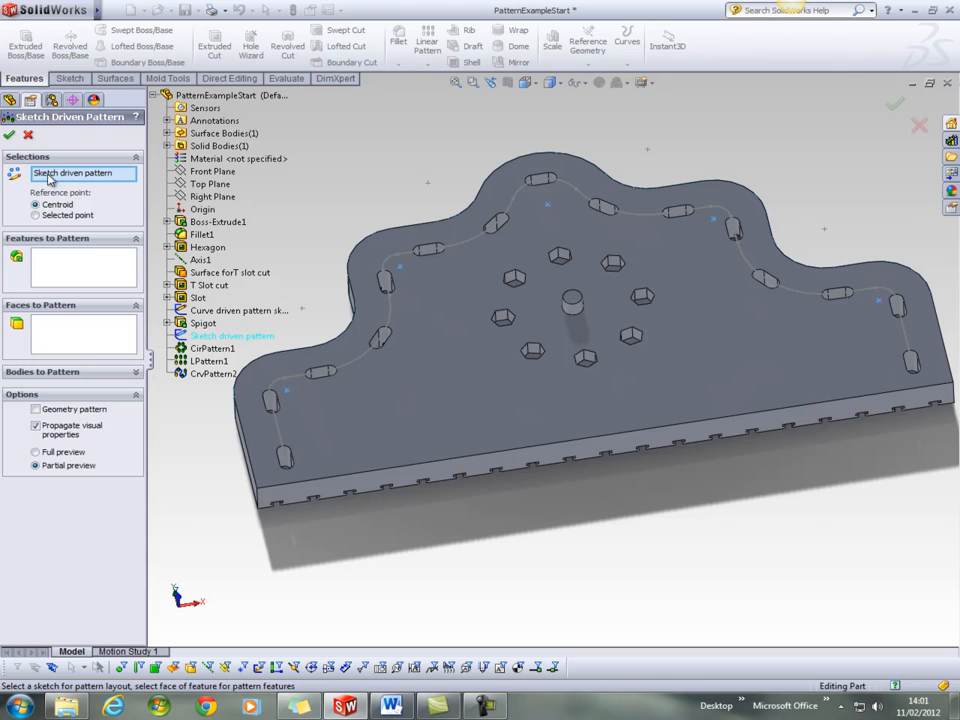
{"action": "right_click", "coordinate": [85, 175]}
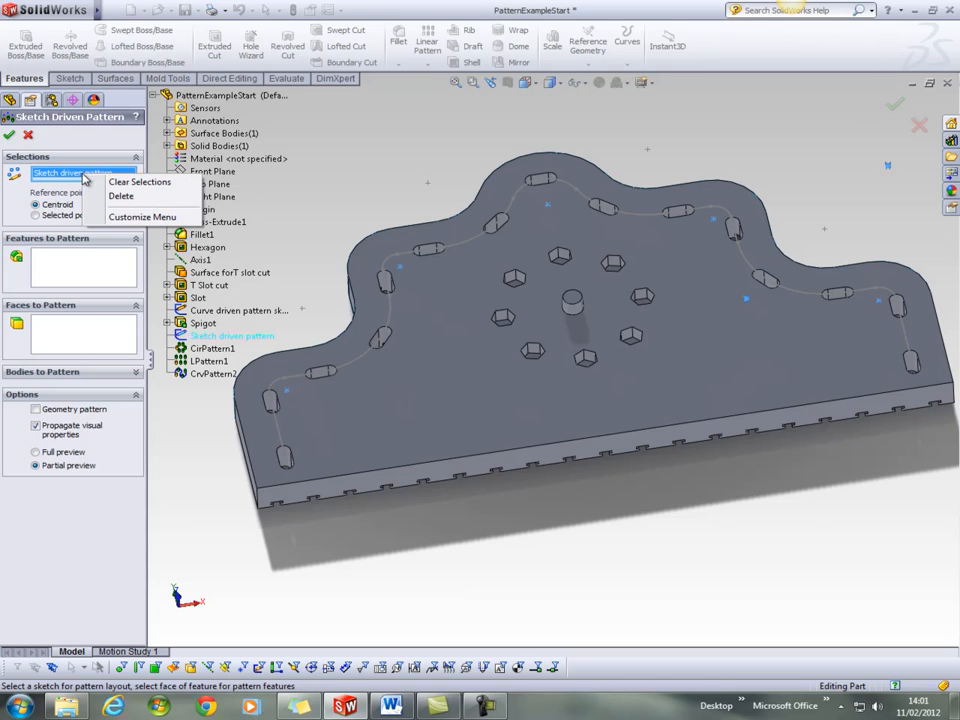
{"action": "left_click", "coordinate": [118, 197]}
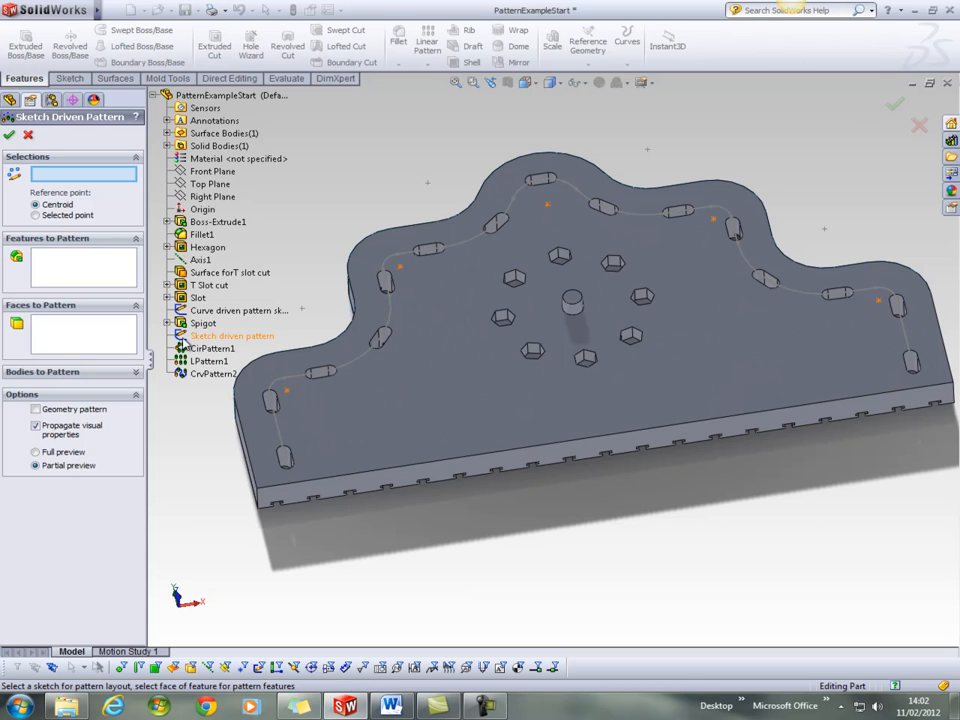
{"action": "left_click", "coordinate": [204, 338]}
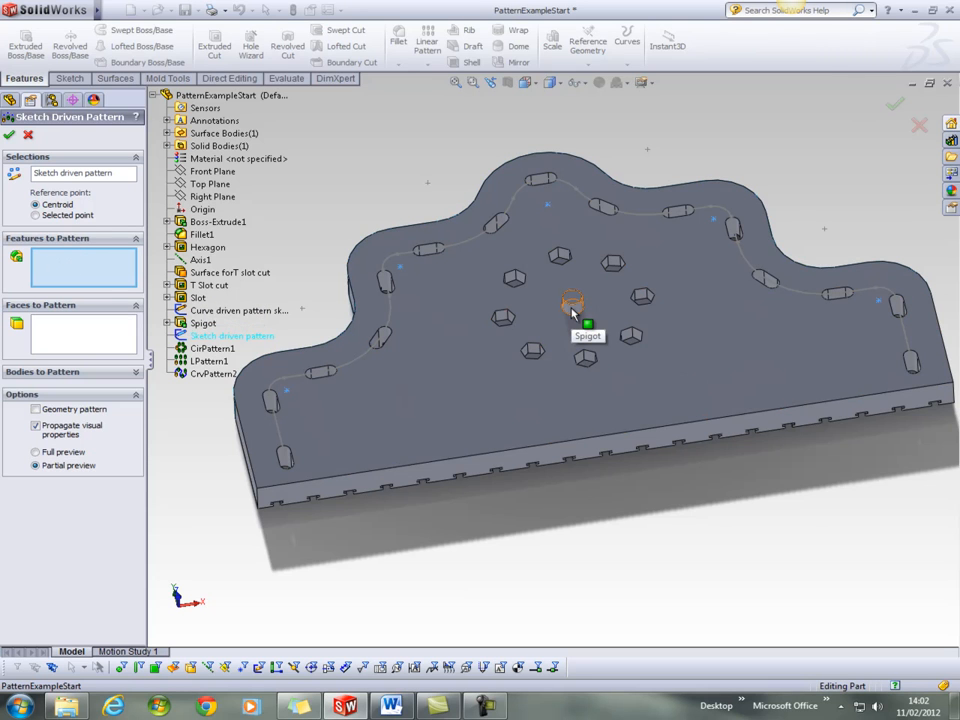
Choose the Spigot at the plate's centre as the feature to pattern and accept the sketch driven pattern.
{"action": "left_click", "coordinate": [197, 328]}
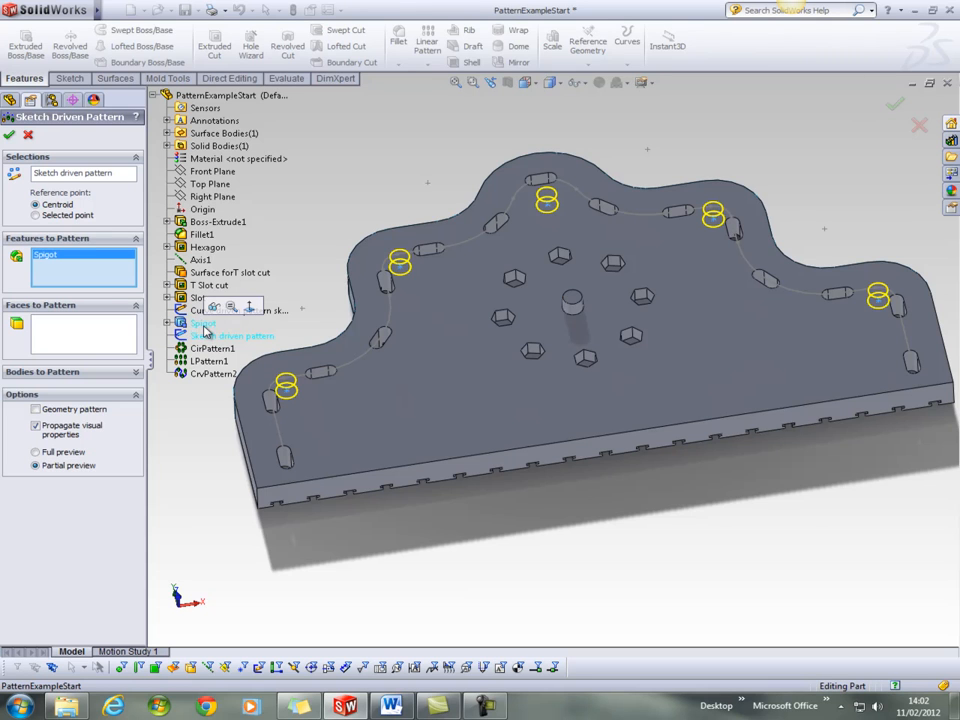
{"action": "right_click", "coordinate": [72, 262]}
{"action": "left_click", "coordinate": [115, 279]}
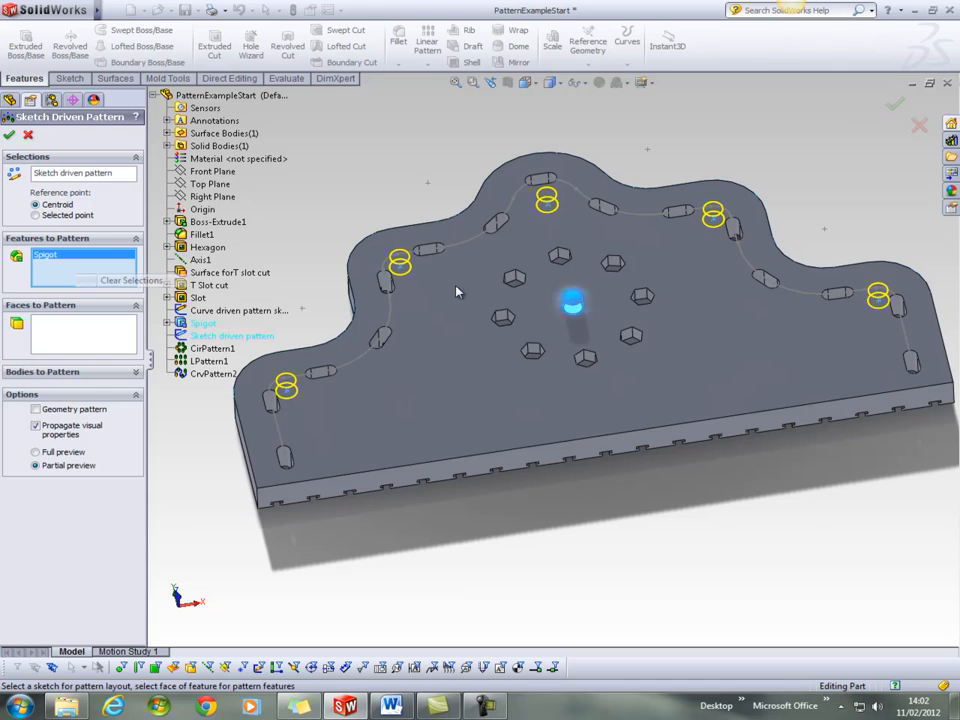
{"action": "left_click", "coordinate": [571, 309]}
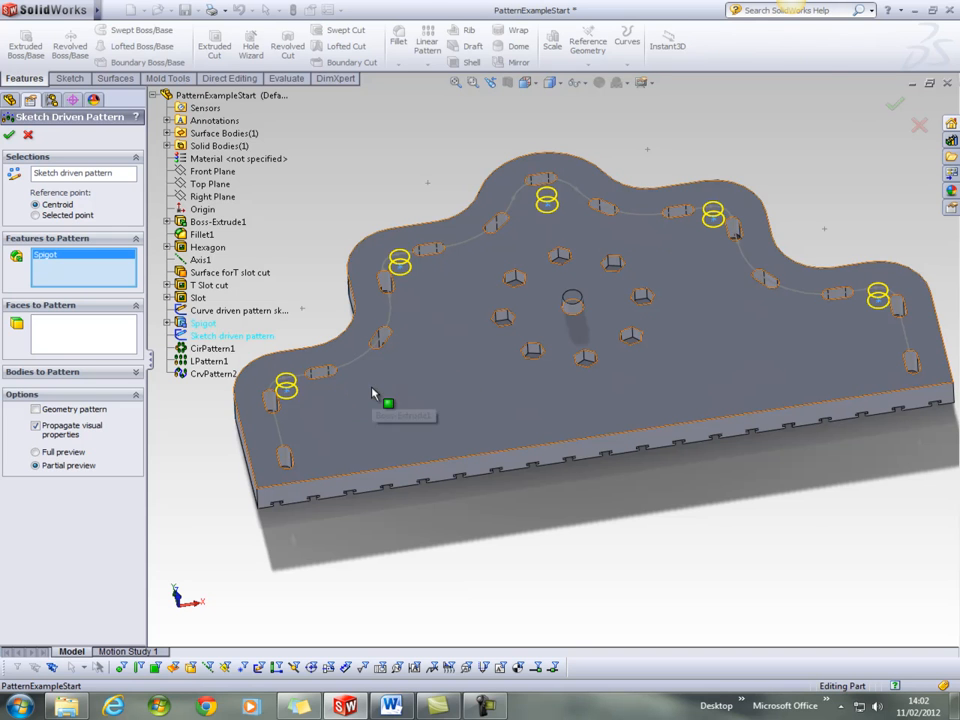
{"action": "middle_click_drag", "start_coordinate": [531, 390], "coordinate": [564, 372]}
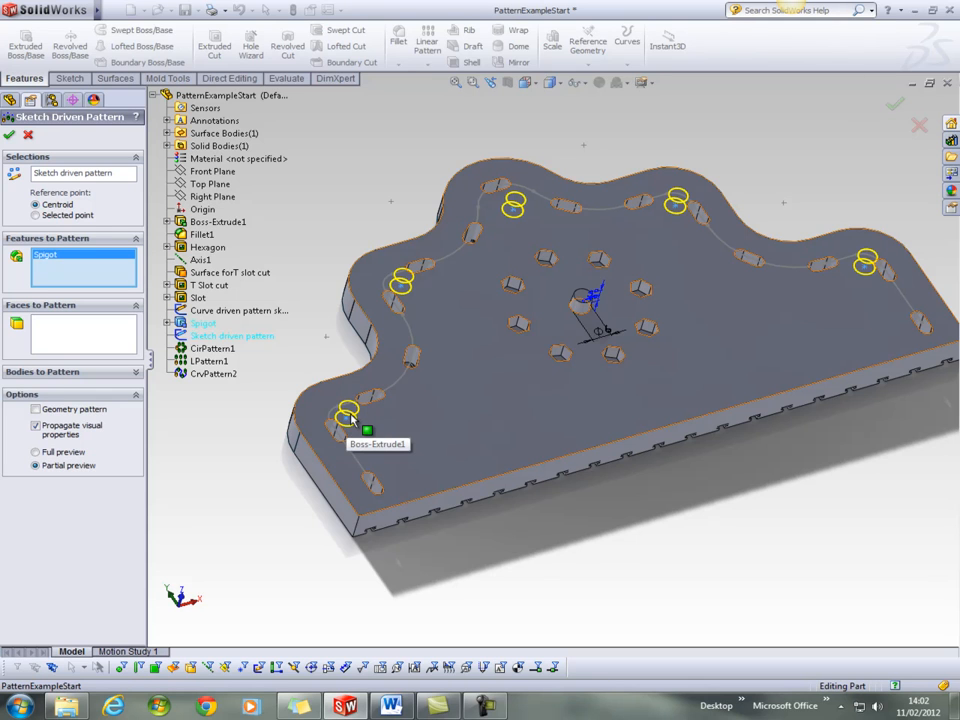
{"action": "left_click", "coordinate": [9, 137]}
{"action": "mouse_move", "coordinate": [664, 446]}
{"action": "middle_mouse_down"}
{"action": "mouse_move", "coordinate": [574, 414]}
{"action": "mouse_move", "coordinate": [619, 422]}
{"action": "middle_mouse_up"}
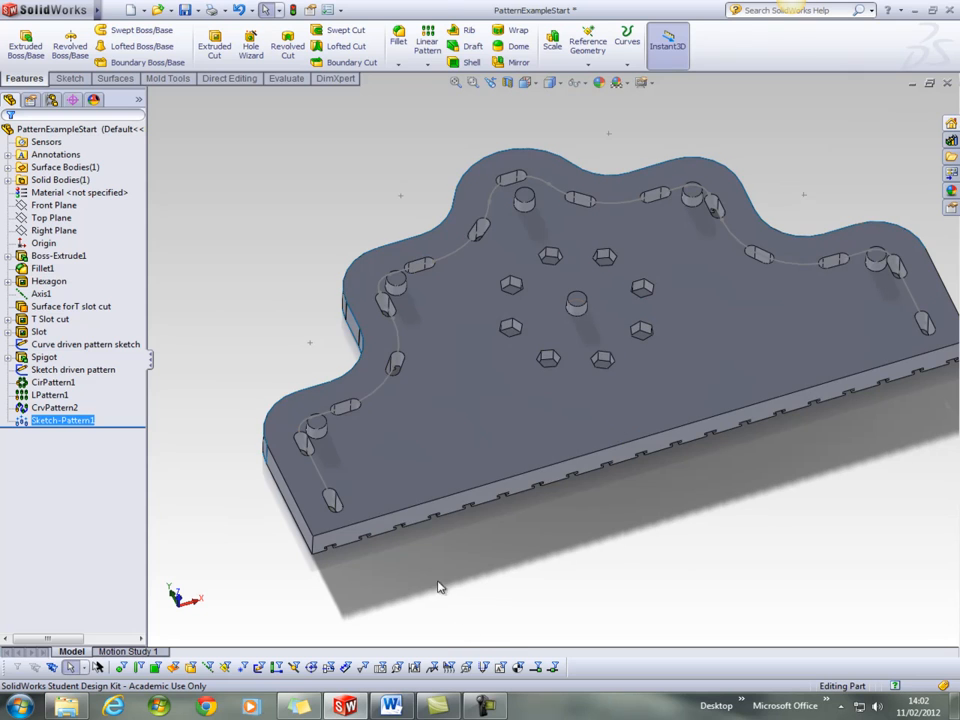